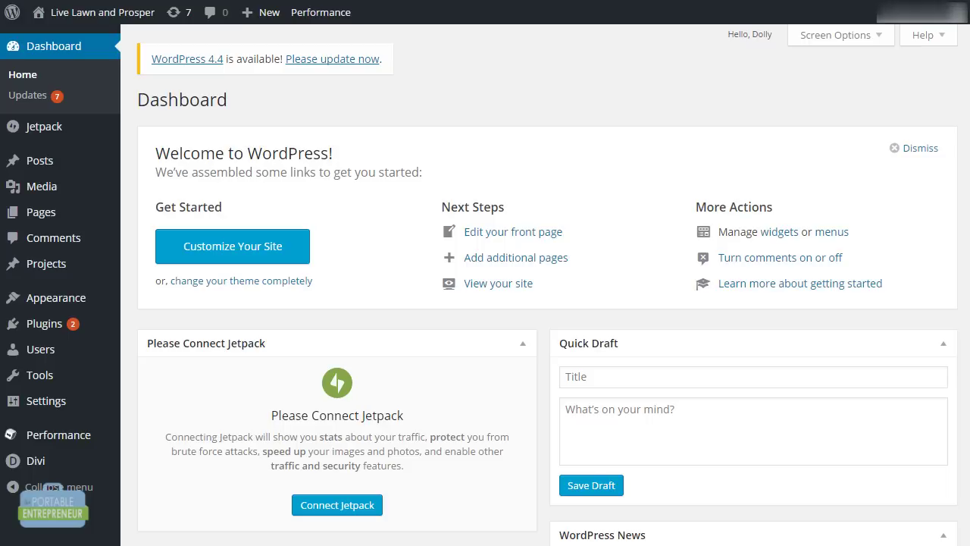
Search Add New plugins for 'duplicator', then install and activate the Duplicator plugin
mouse_move(112, 328)
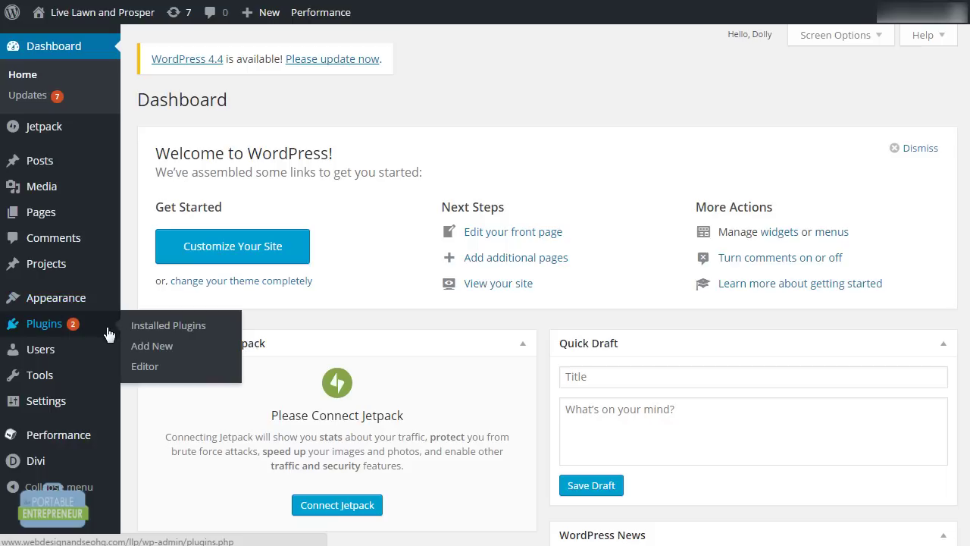
click(151, 346)
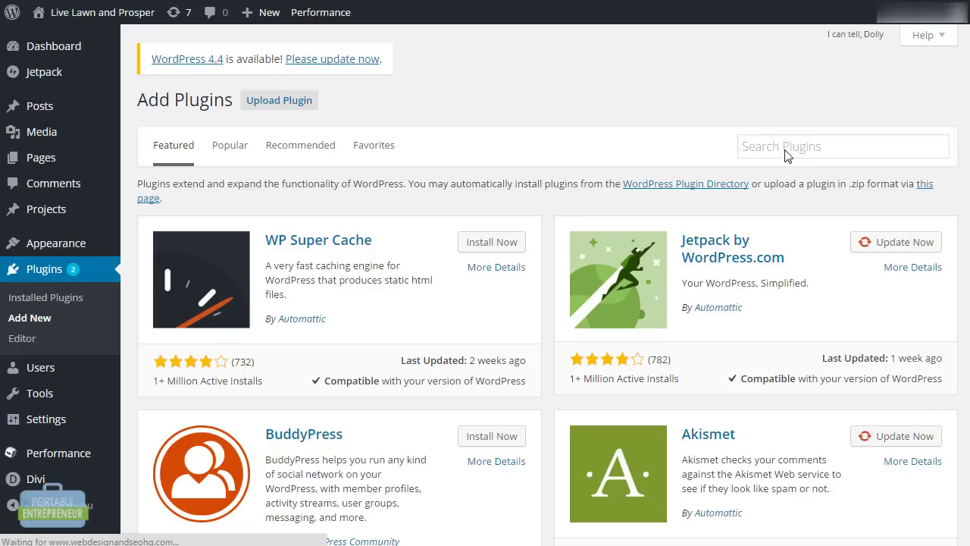
click(791, 157)
text(dupli)
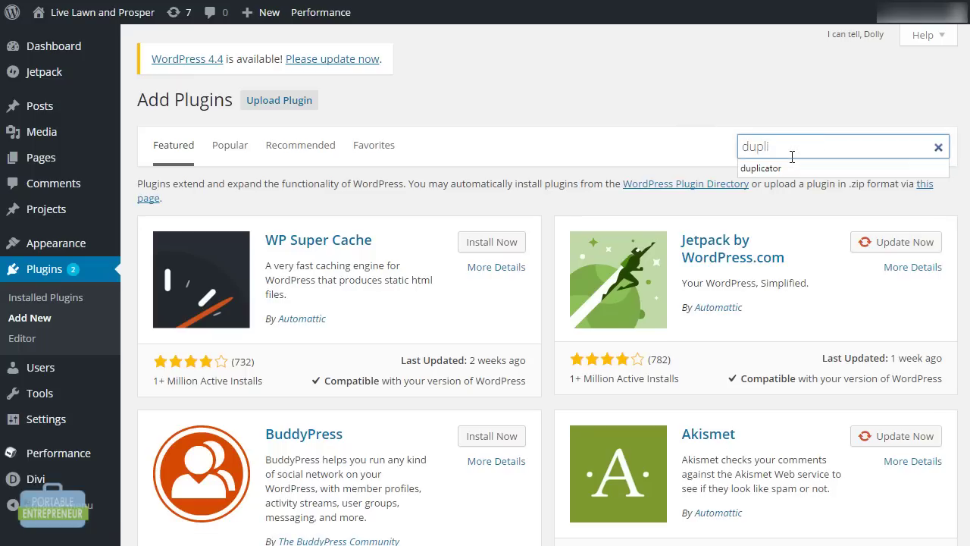
key(Down)
key(Return)
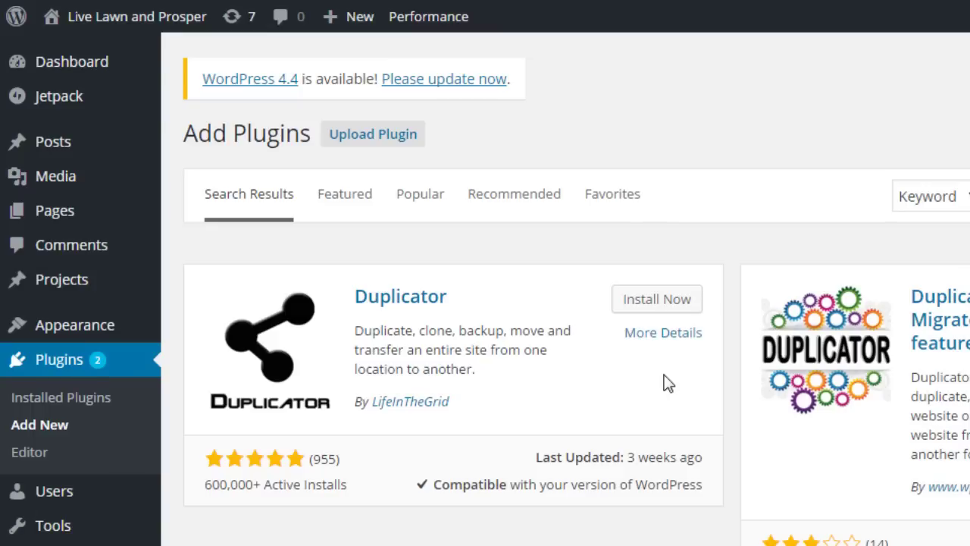
click(659, 301)
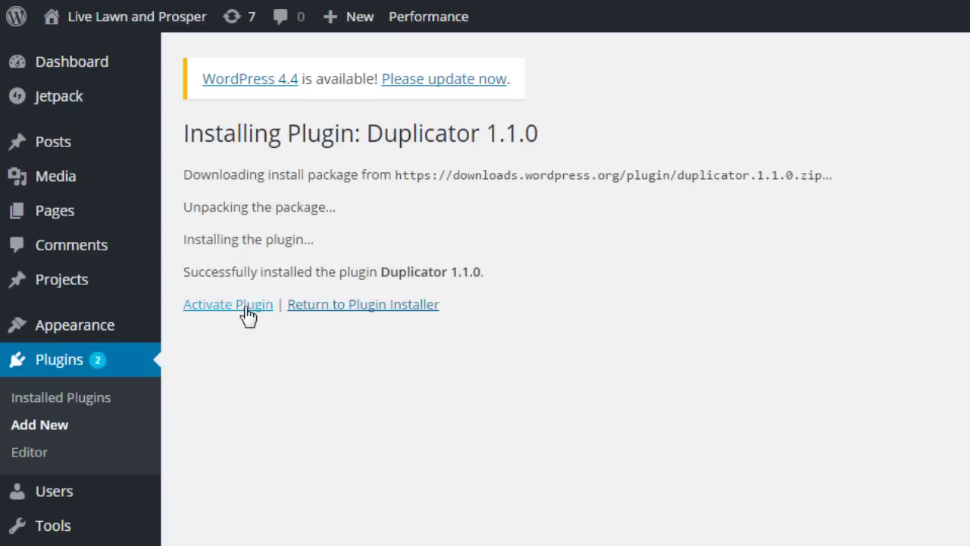
click(244, 307)
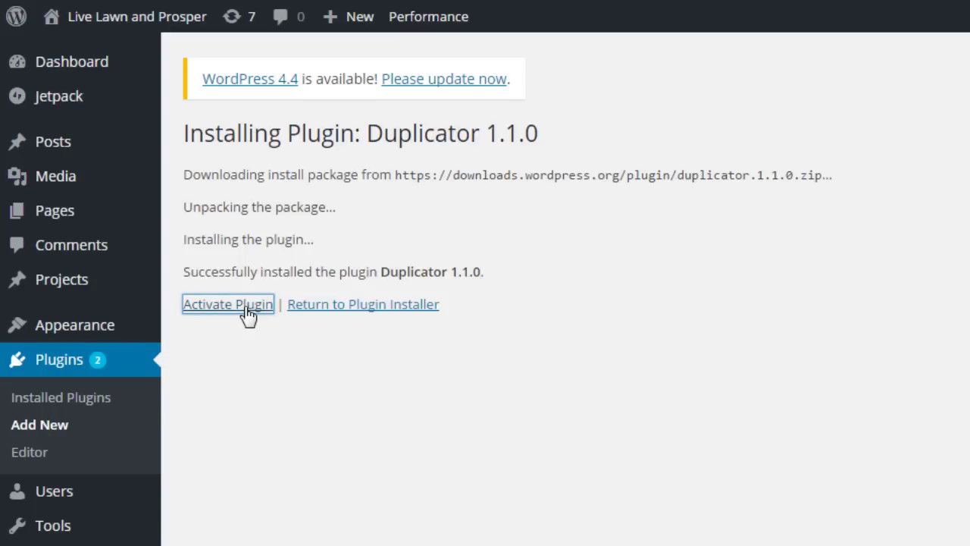
mouse_move(85, 453)
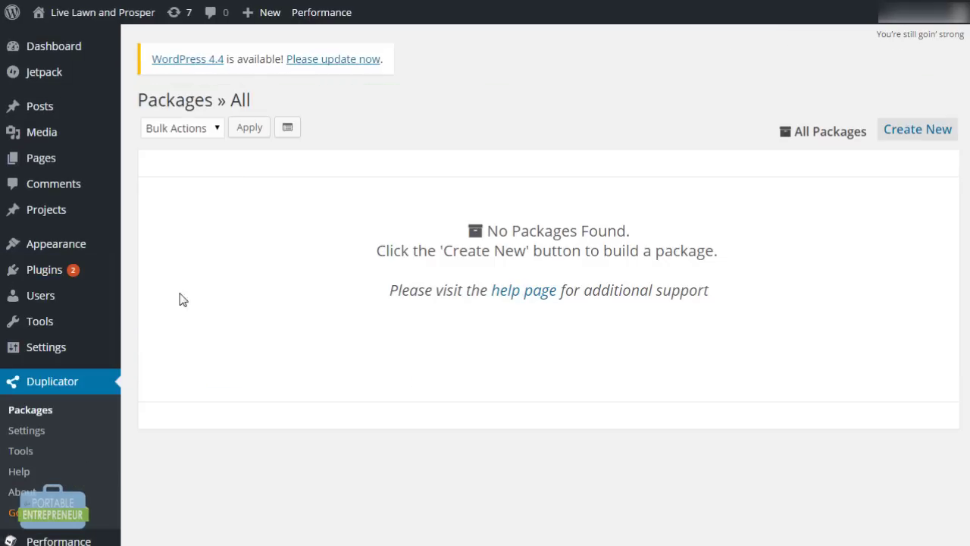
Create the package 20151227_livelawnandprosper and run its system scan down to the Build button
click(934, 129)
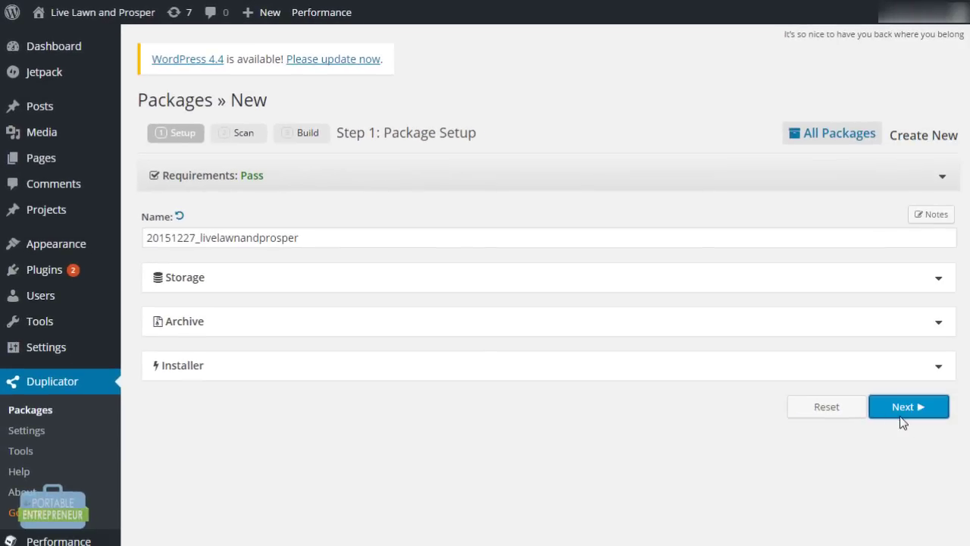
click(900, 416)
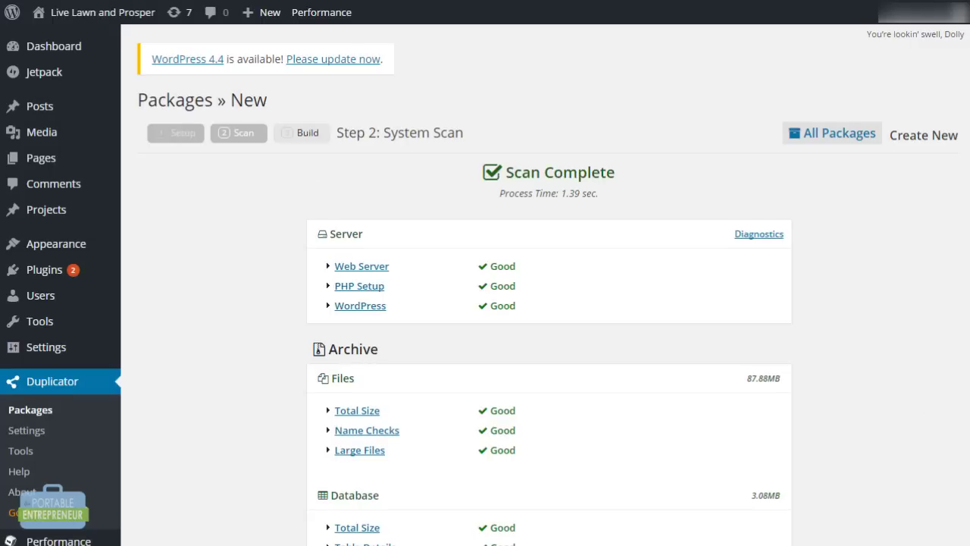
scroll(959, 381, down, 3)
scroll(549, 303, down, 2)
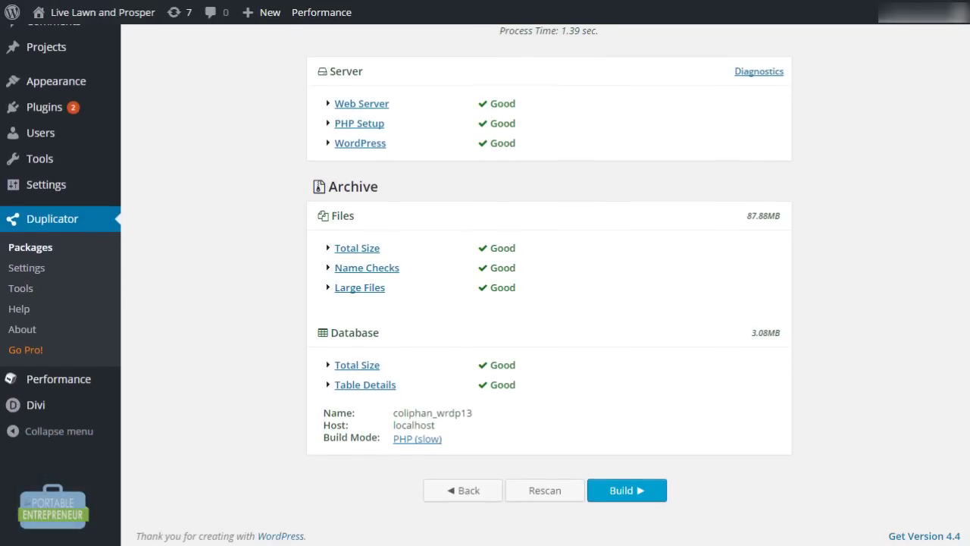
Build the package, then download installer.php and the 45.22MB archive
click(628, 488)
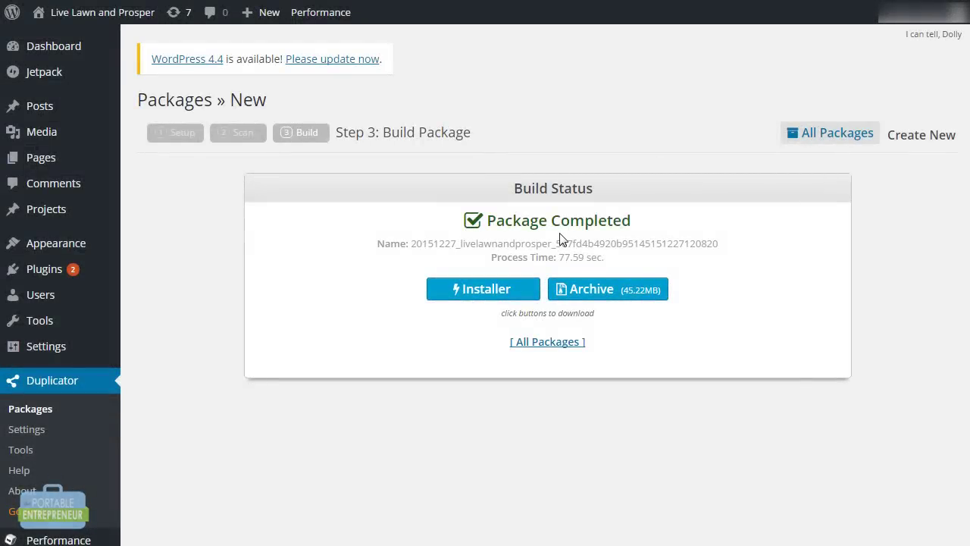
click(473, 295)
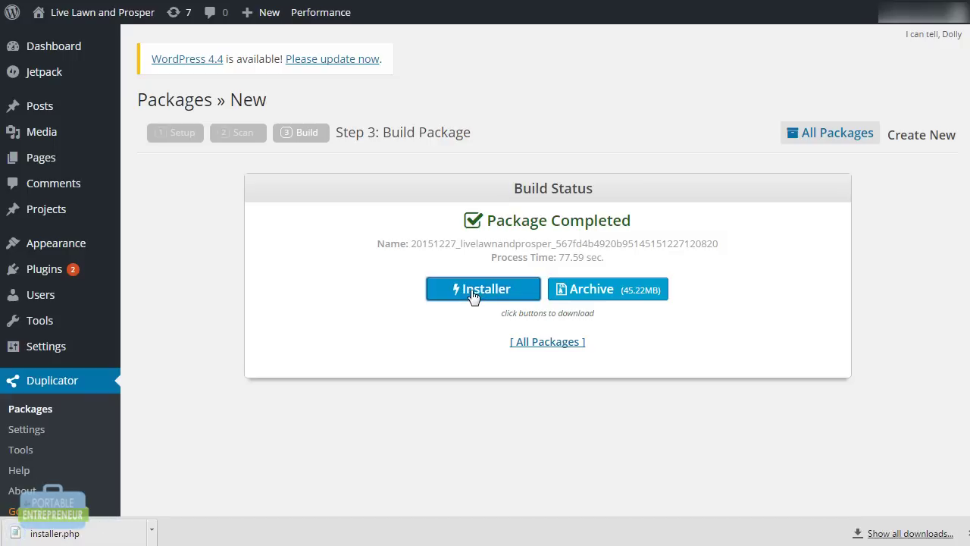
click(625, 298)
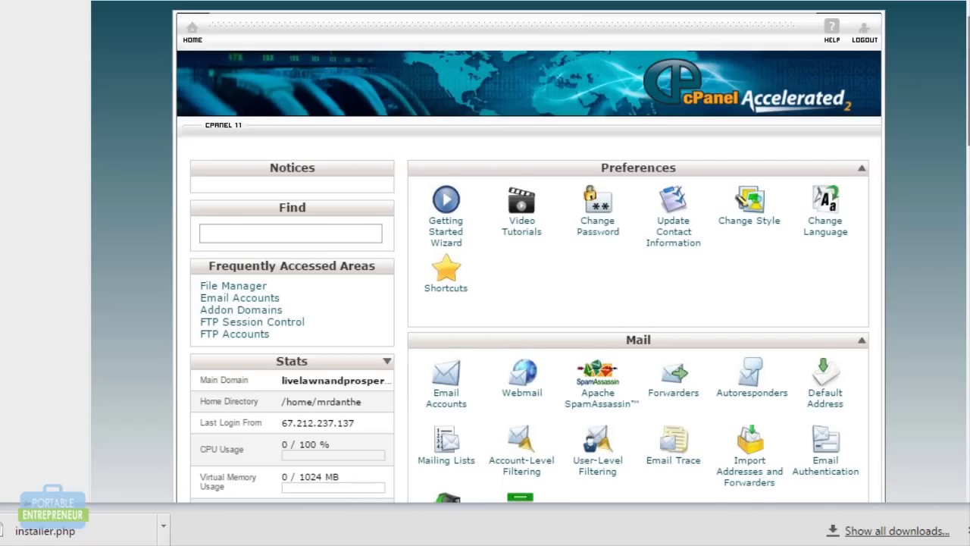
Scroll the cPanel home down to Databases and go to MySQL Databases
scroll(967, 75, down, 4)
scroll(530, 250, down, 1)
scroll(531, 250, down, 3)
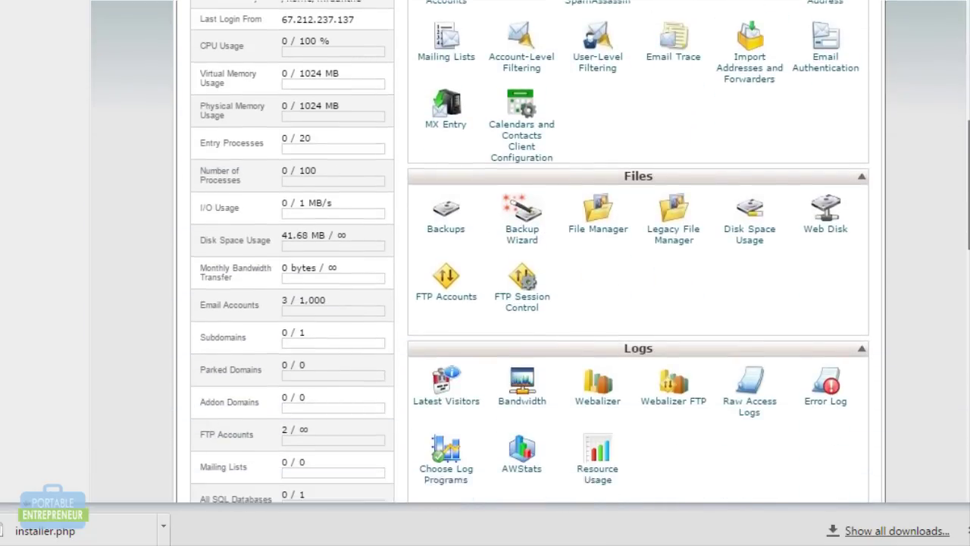
scroll(530, 250, down, 5)
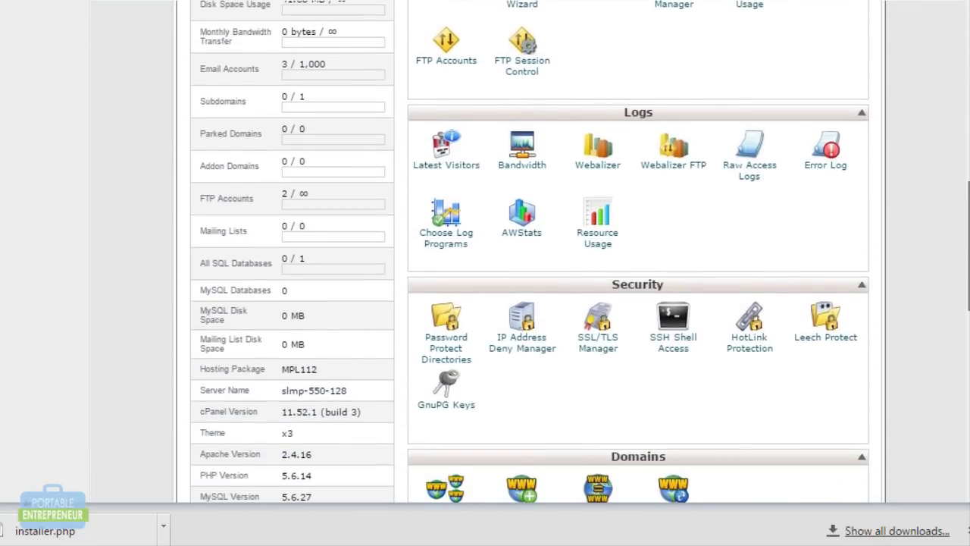
scroll(531, 250, down, 1)
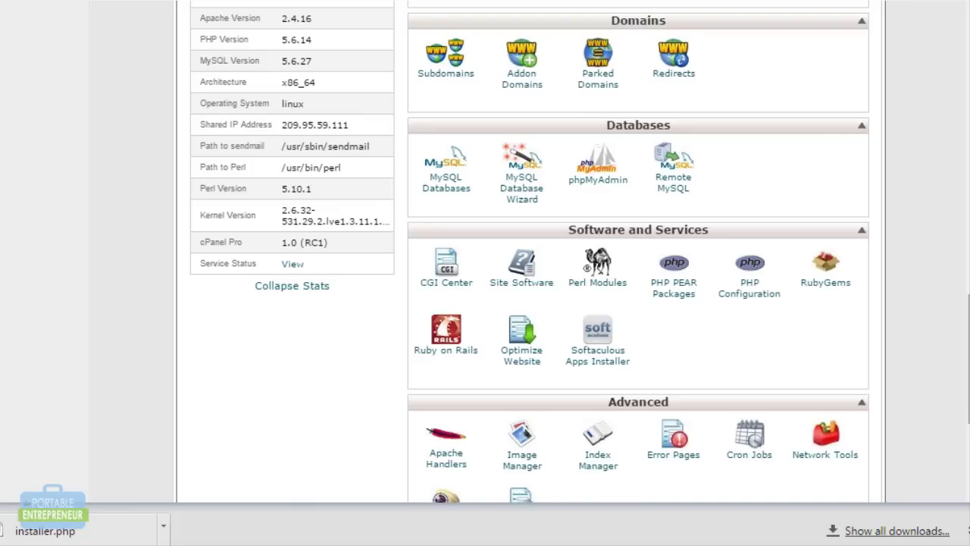
click(454, 188)
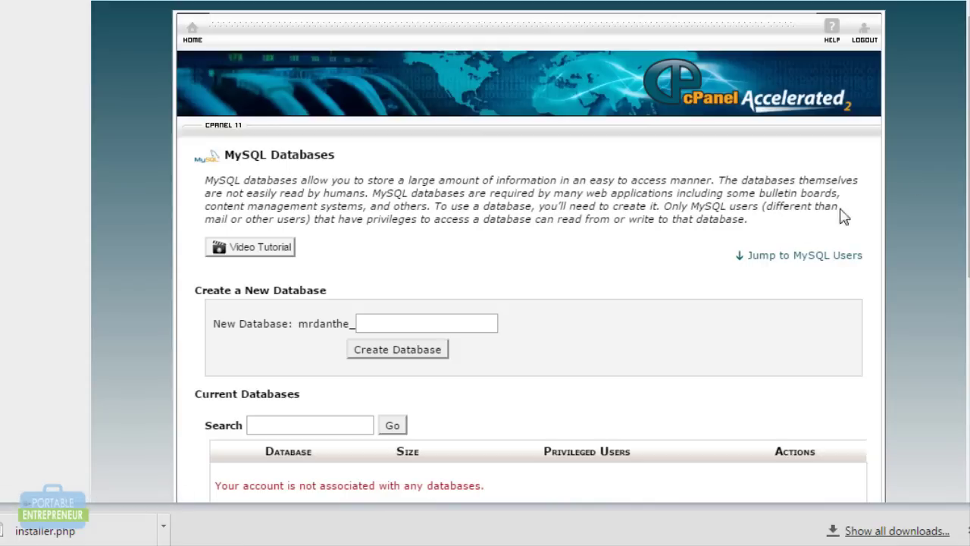
Create a new MySQL database using the pasted name
scroll(967, 212, down, 2)
scroll(531, 250, down, 3)
click(416, 227)
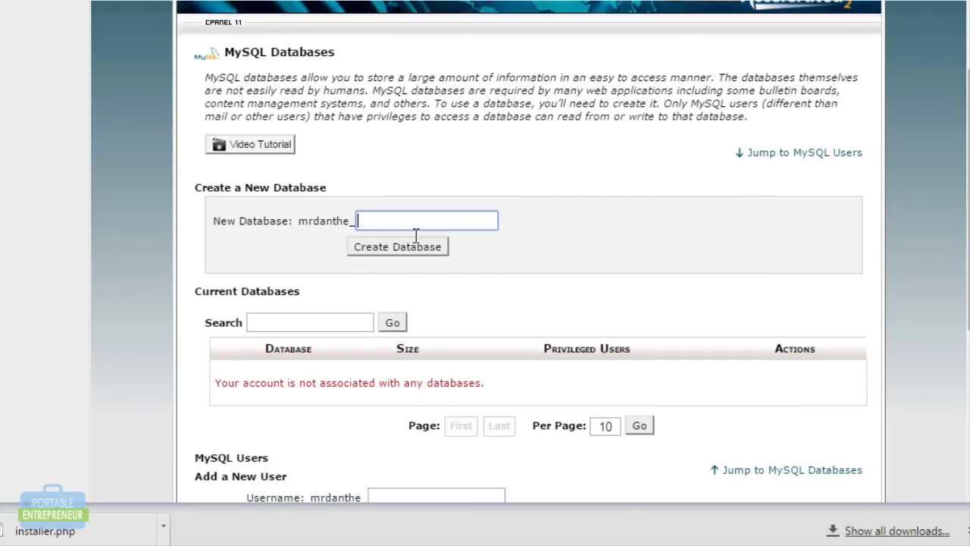
key(ctrl+v)
click(400, 247)
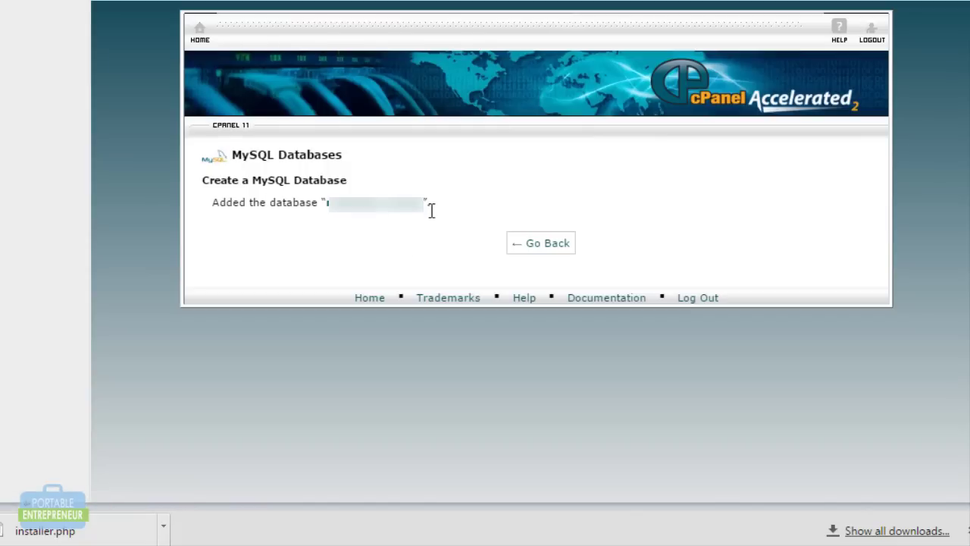
Copy the new database name into a Notepad note after 'database name:'
drag(431, 204, 326, 203)
key(super)
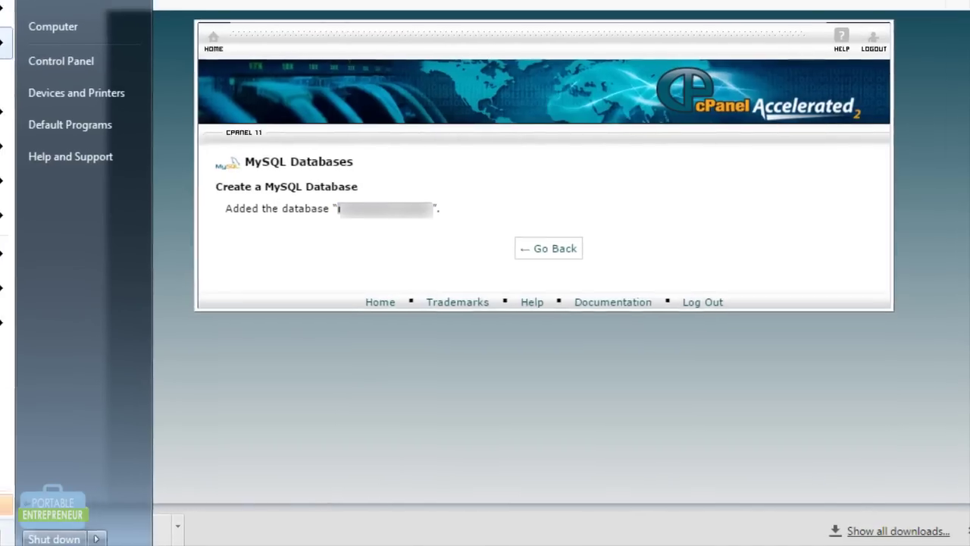
text(notepad)
key(Return)
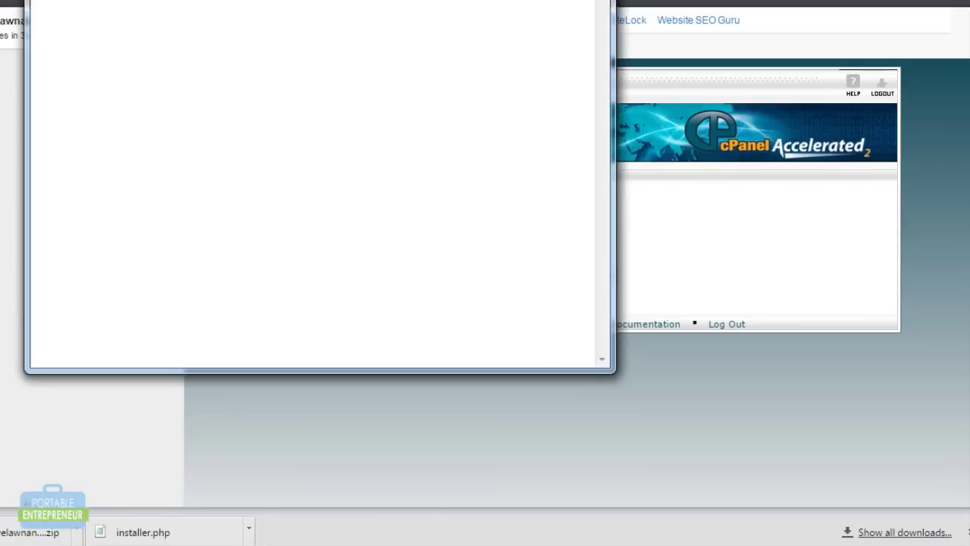
text(database name:)
key(ctrl+v)
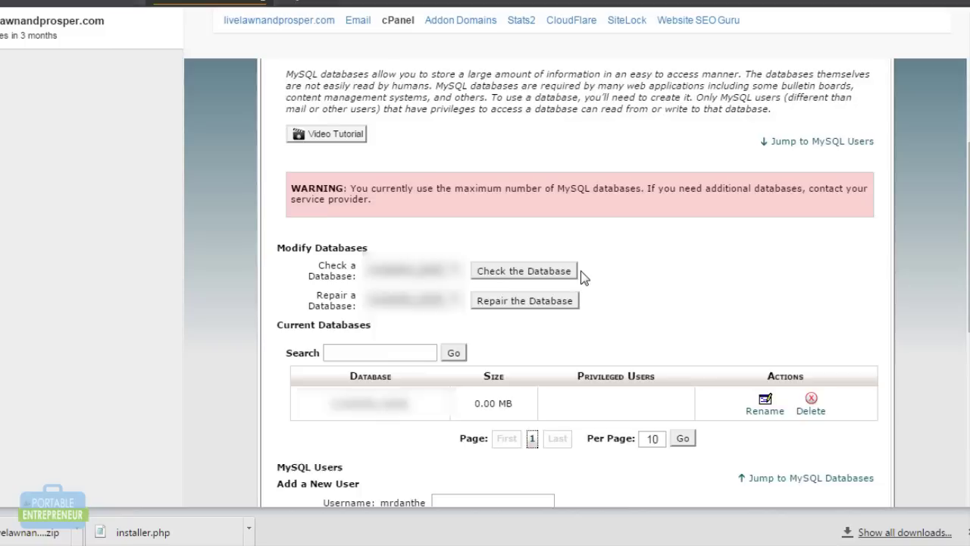
Enter 'lawn' as the new MySQL username under Add a New User
scroll(584, 278, down, 5)
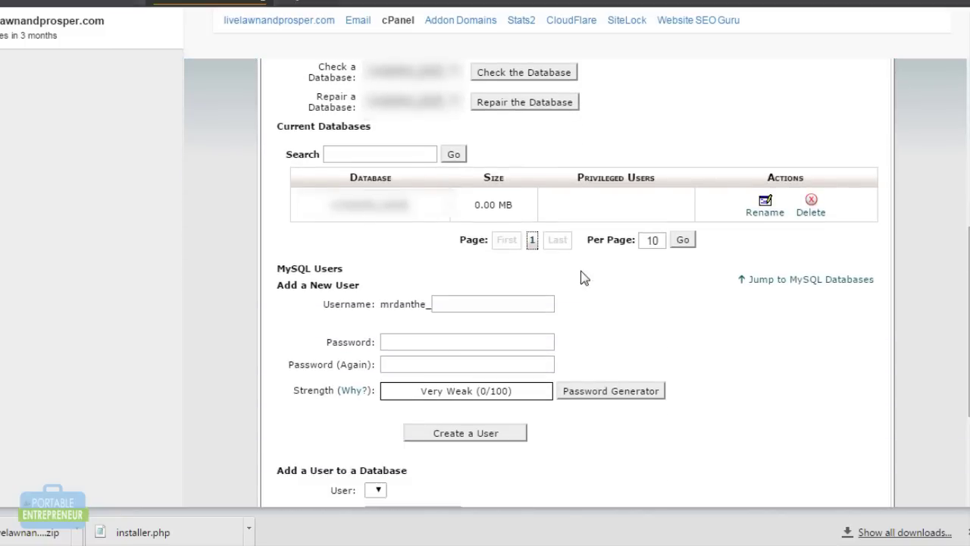
scroll(584, 278, down, 3)
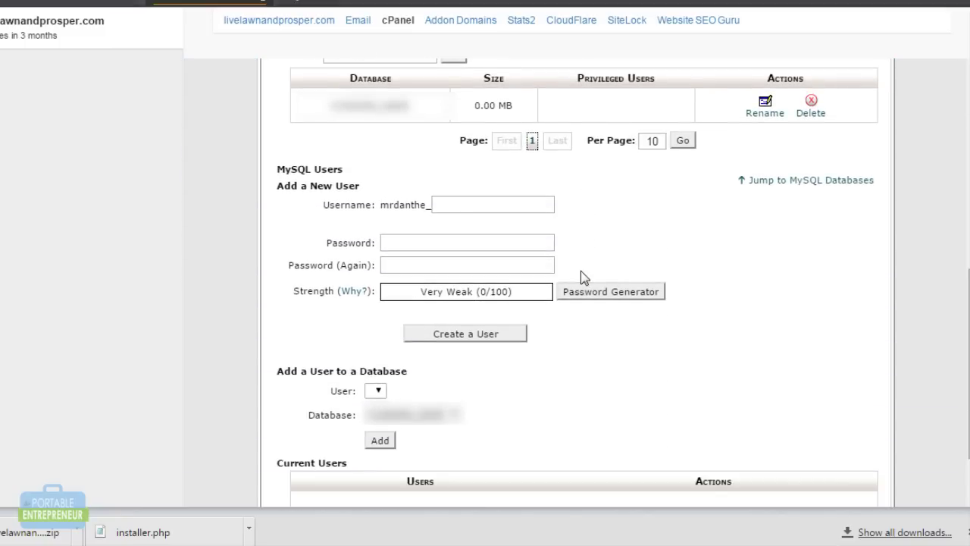
click(525, 215)
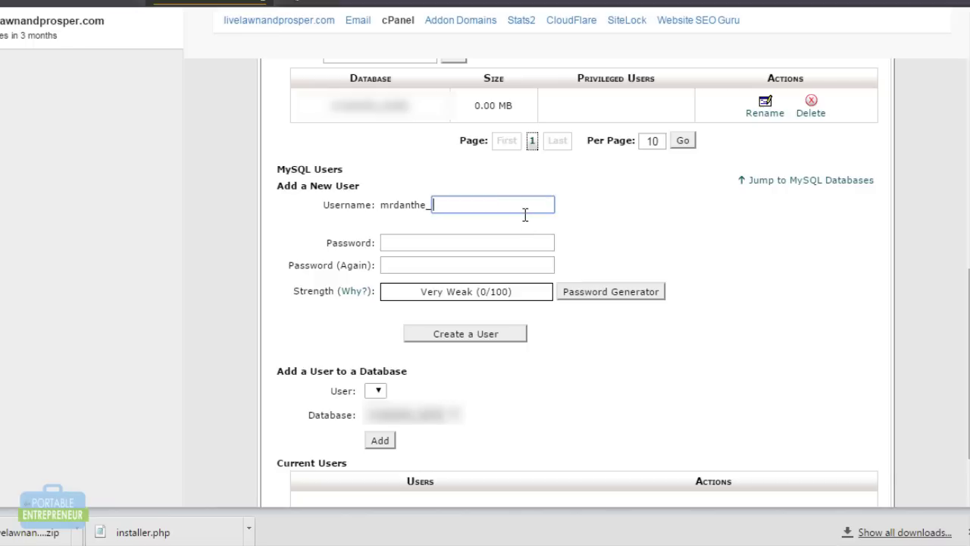
text(lawn)
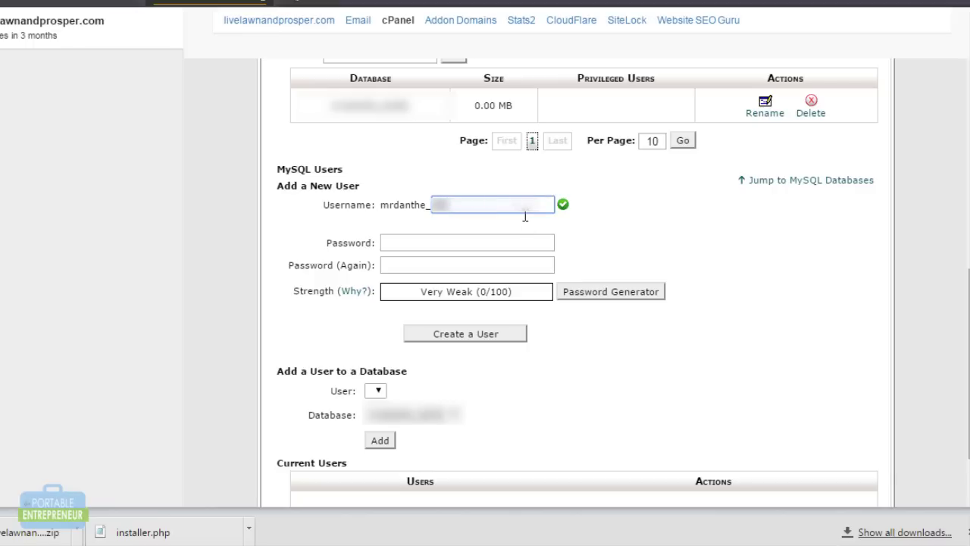
key(Tab)
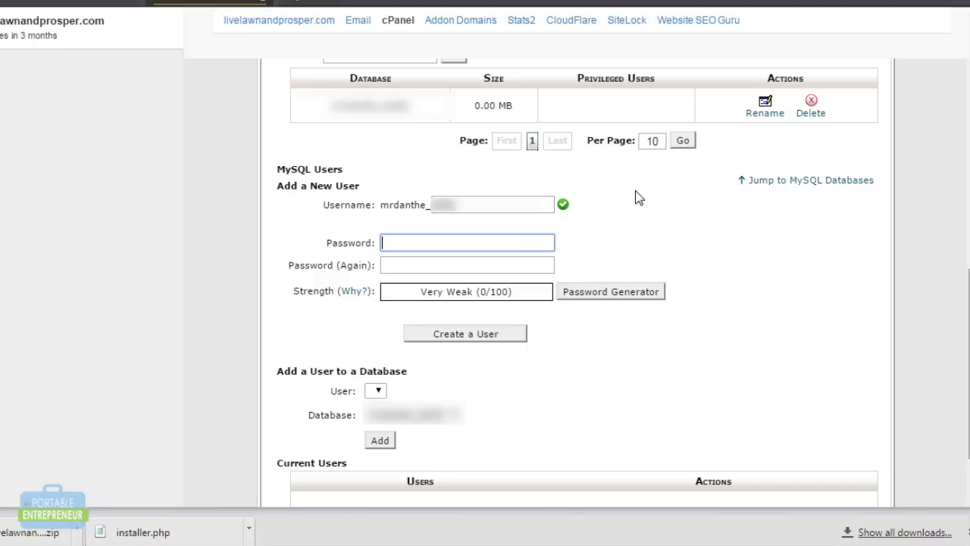
Generate a strong password, apply it, and paste it into Notepad after 'password:'
click(600, 293)
drag(580, 236, 448, 234)
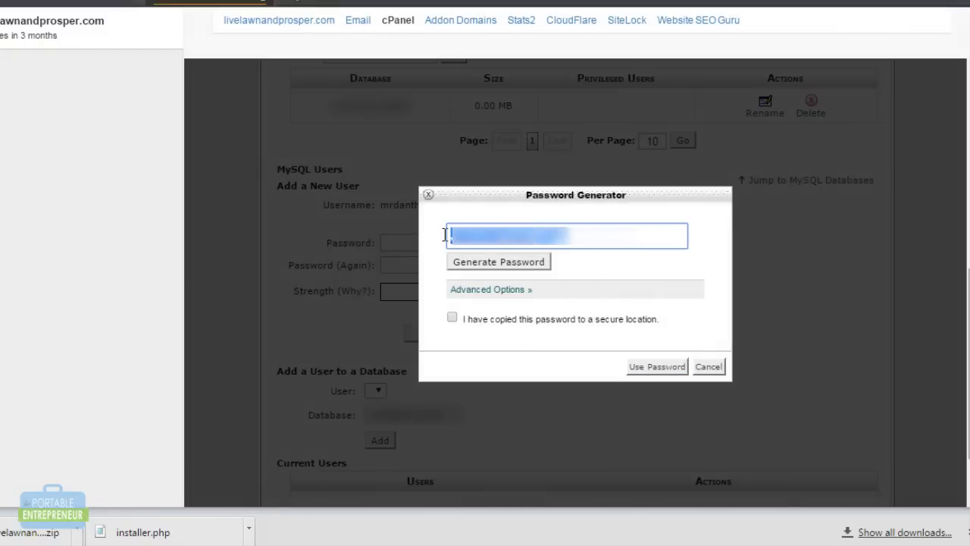
click(619, 320)
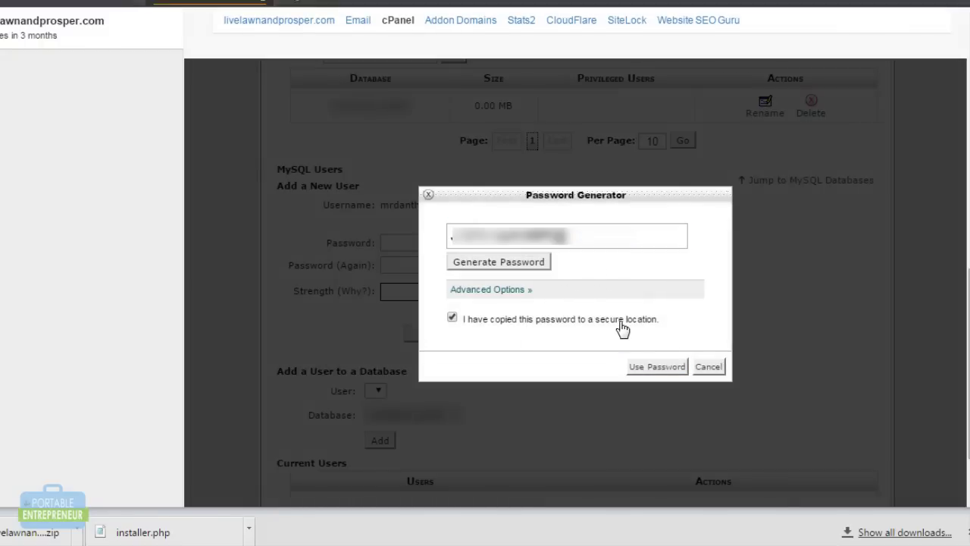
click(648, 367)
key(alt+Tab)
text(password:)
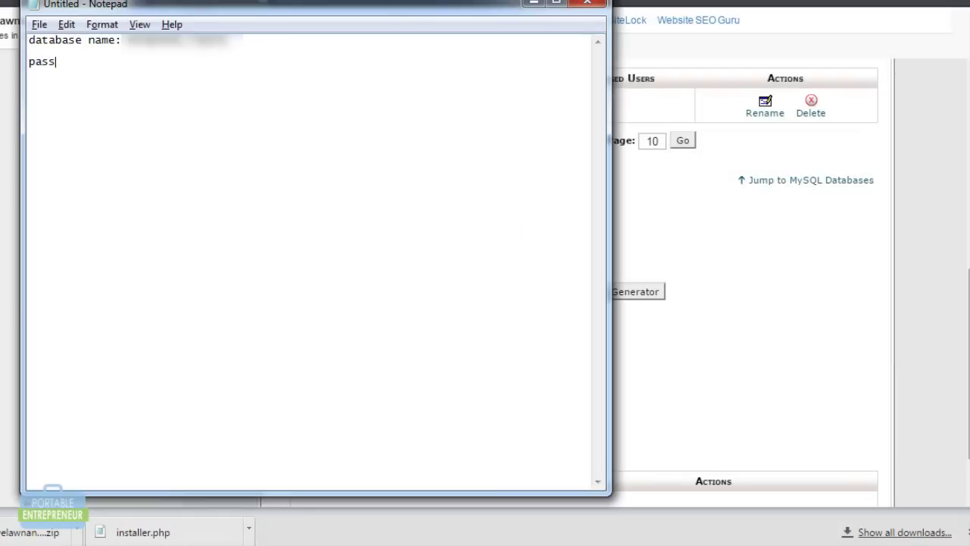
key(ctrl+v)
key(alt+Tab)
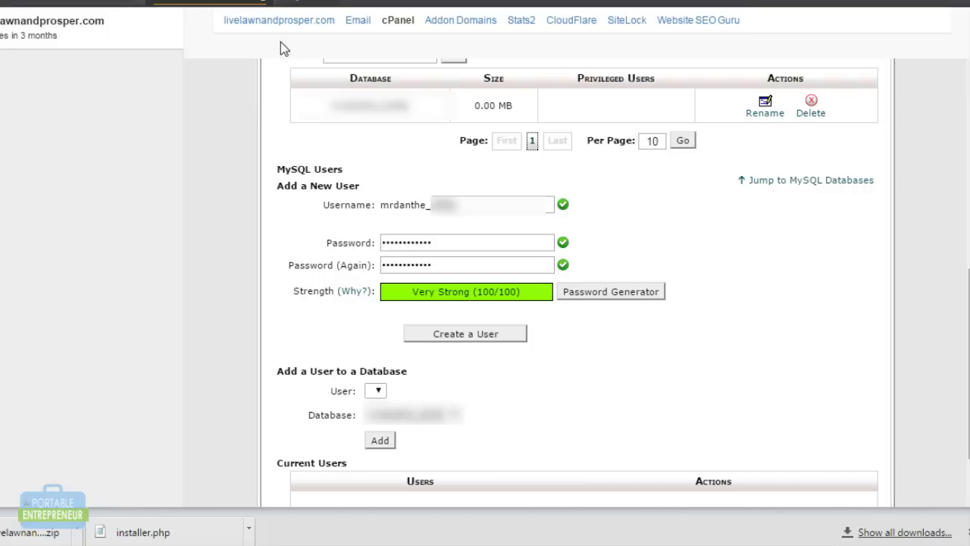
Create the user, note its full username after 'user:', and return to MySQL Databases
click(465, 335)
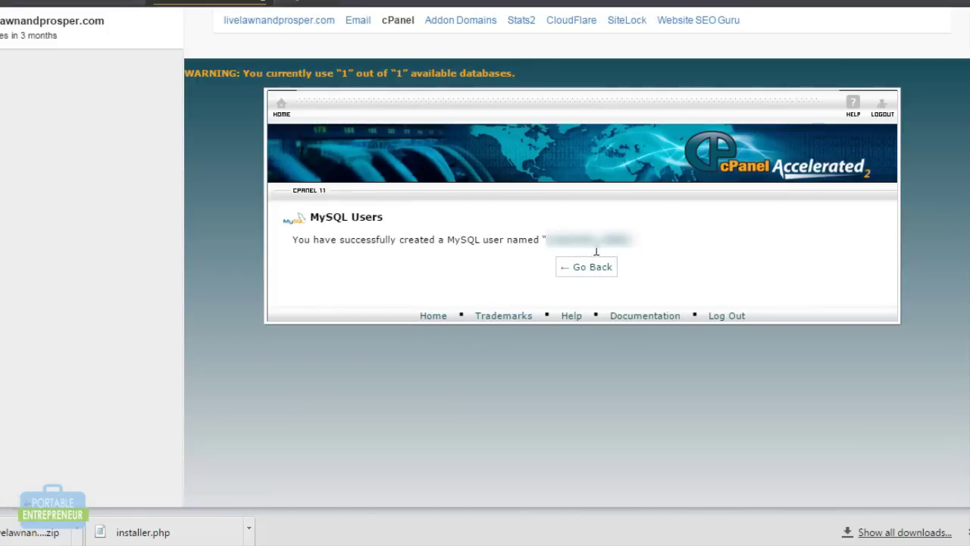
drag(553, 251, 635, 251)
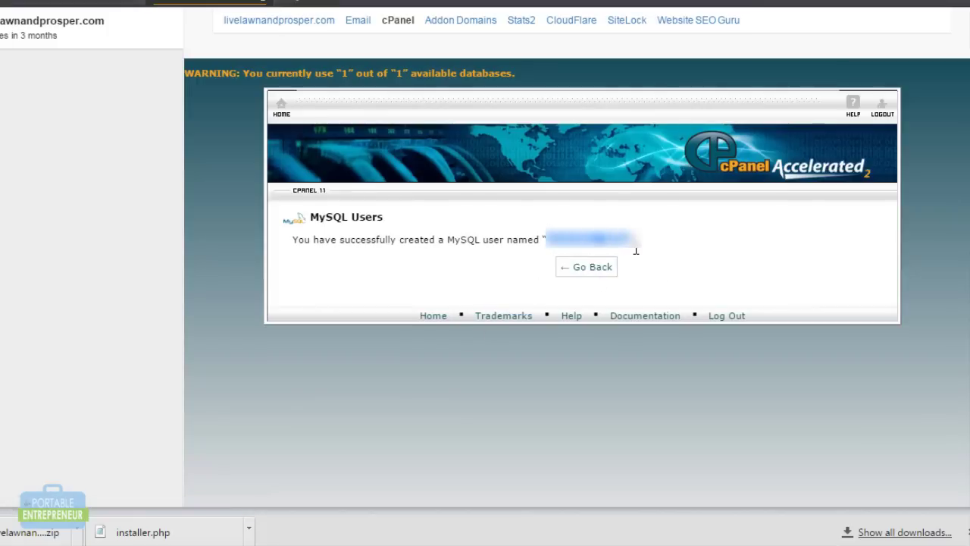
key(alt+Tab)
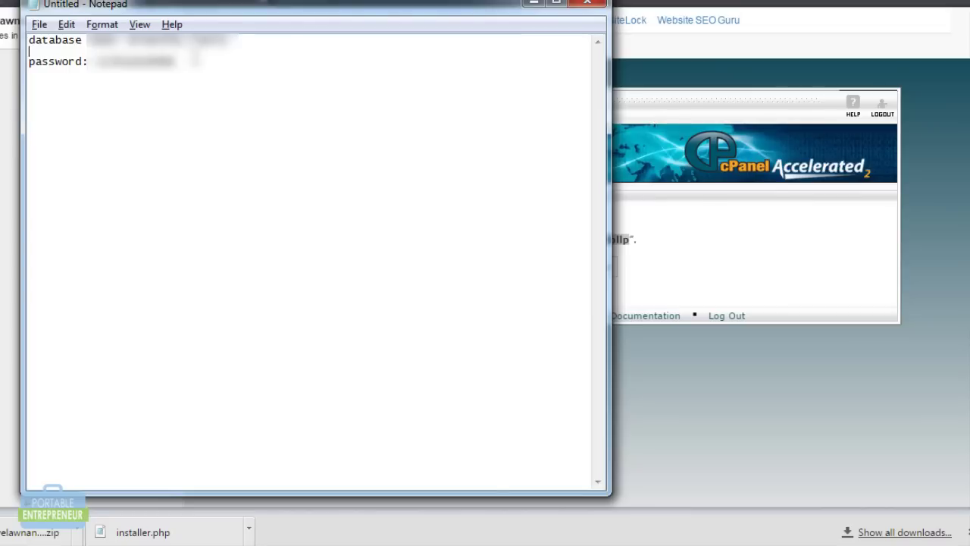
text(user:)
key(ctrl+v)
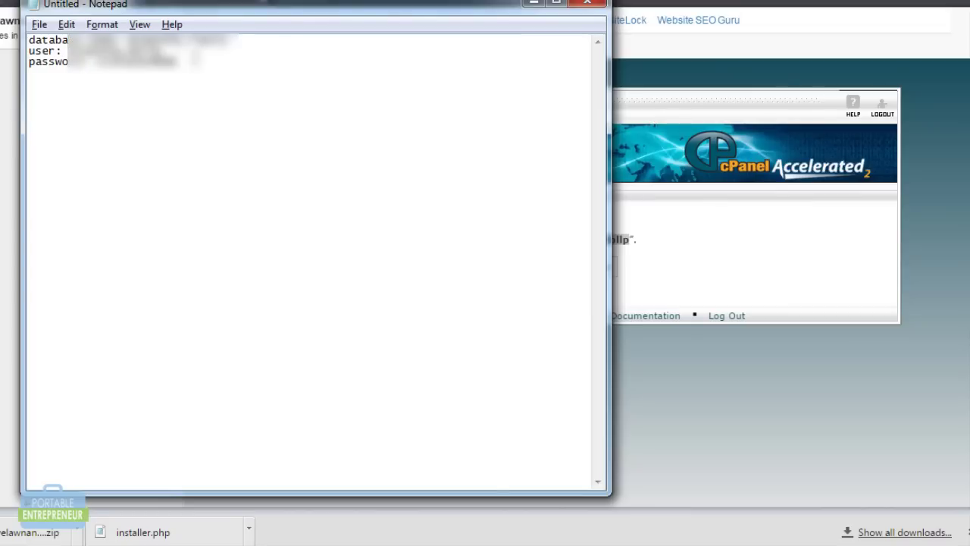
key(alt+Tab)
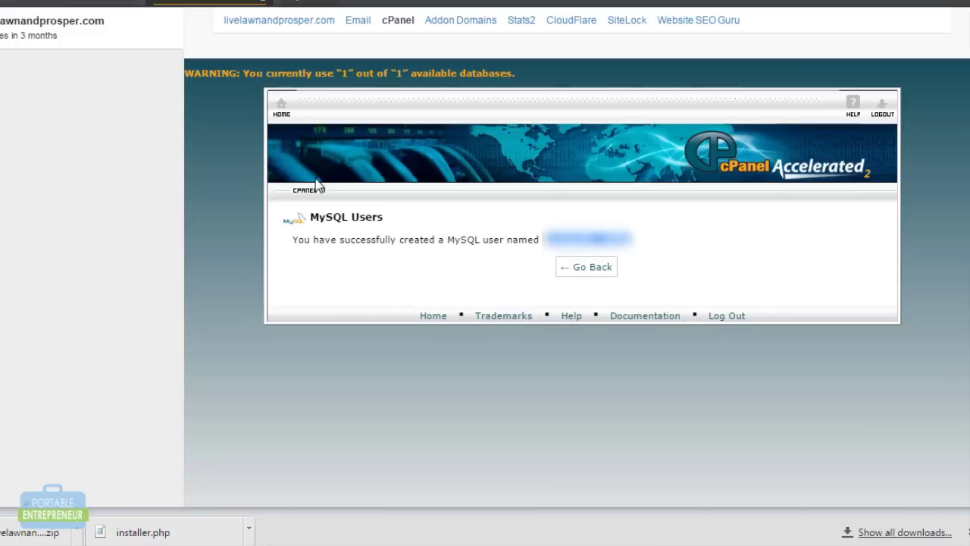
click(587, 267)
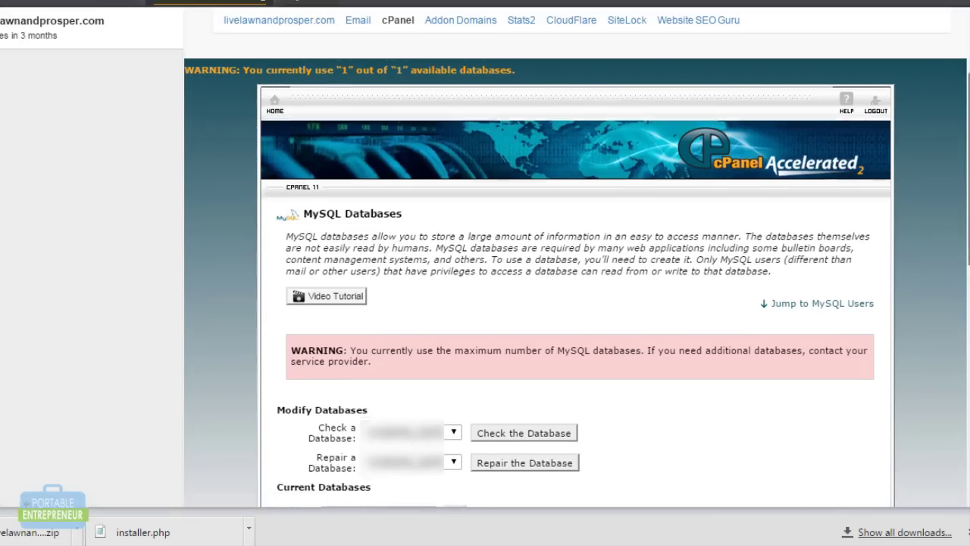
Add the new MySQL user to the site's database
scroll(628, 263, down, 5)
scroll(641, 325, down, 2)
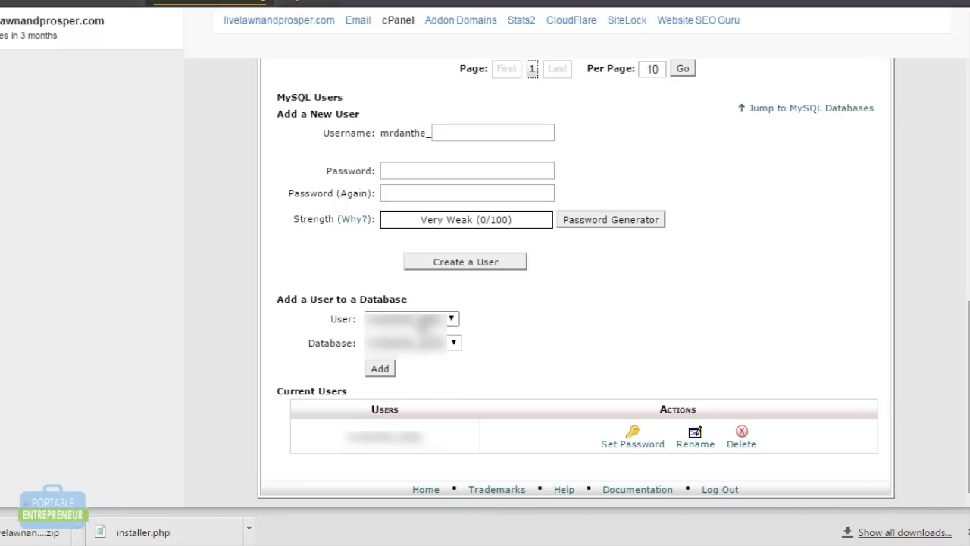
click(421, 319)
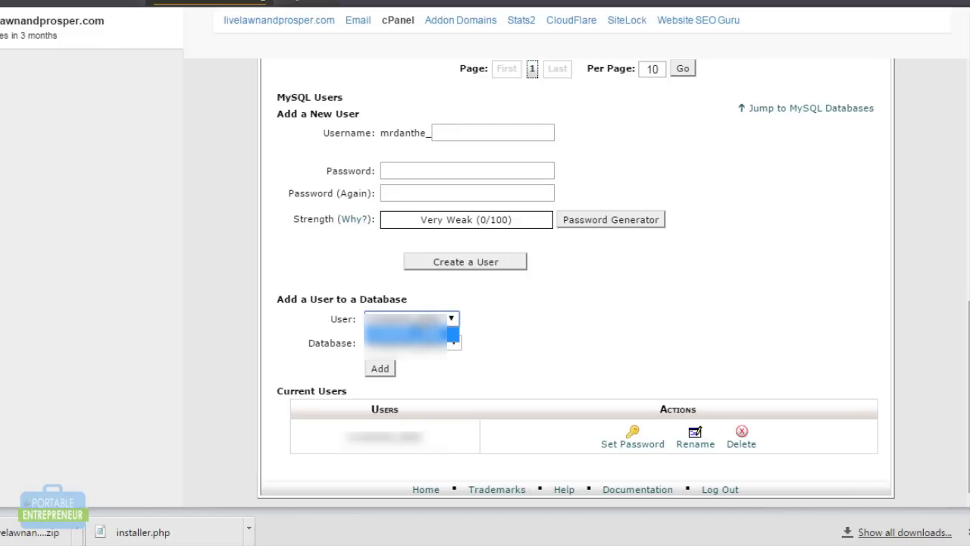
click(421, 334)
click(413, 343)
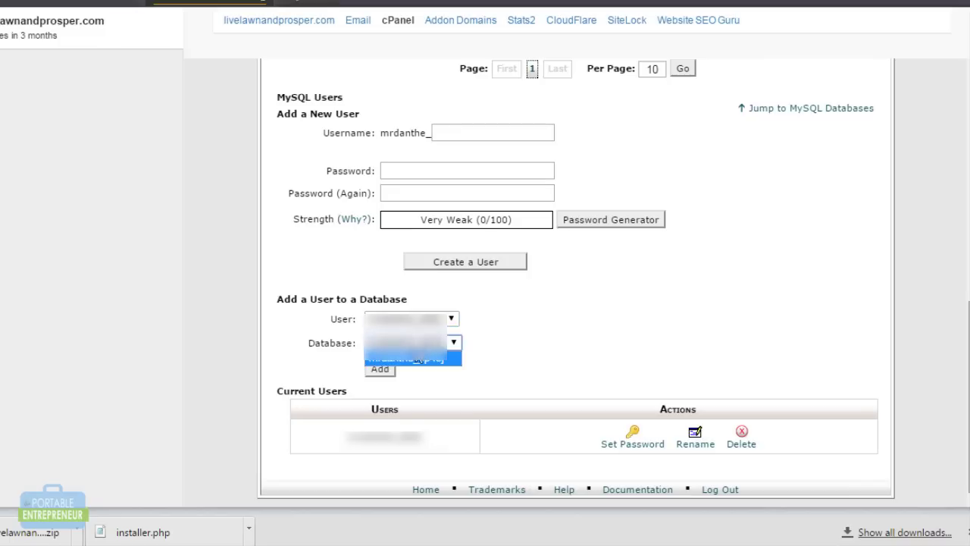
click(416, 357)
click(381, 368)
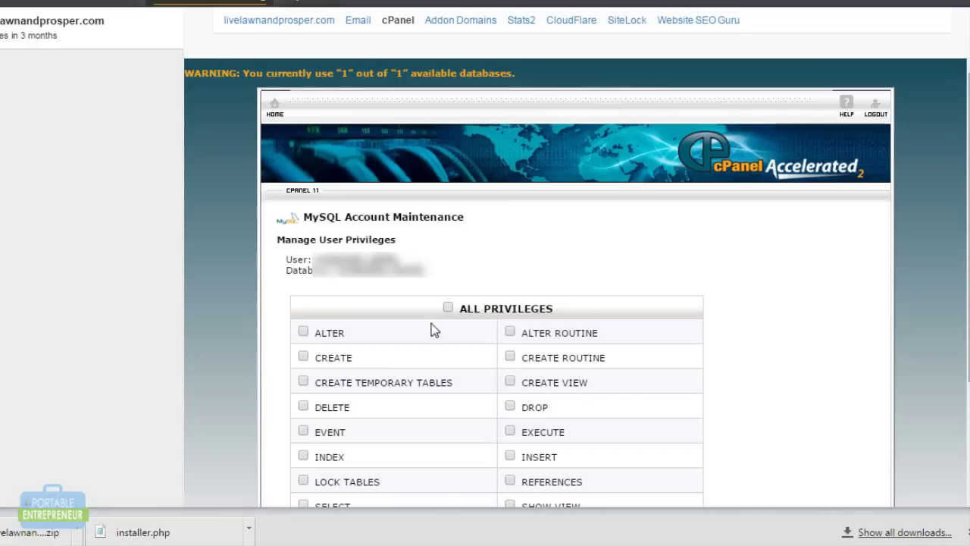
Grant the user ALL PRIVILEGES, save the changes, and go back
click(448, 307)
scroll(576, 303, down, 2)
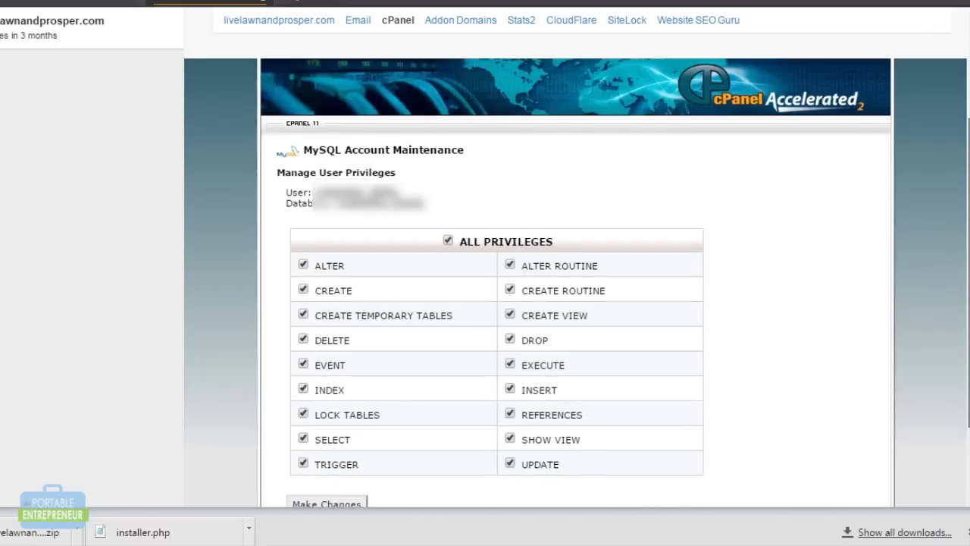
click(360, 445)
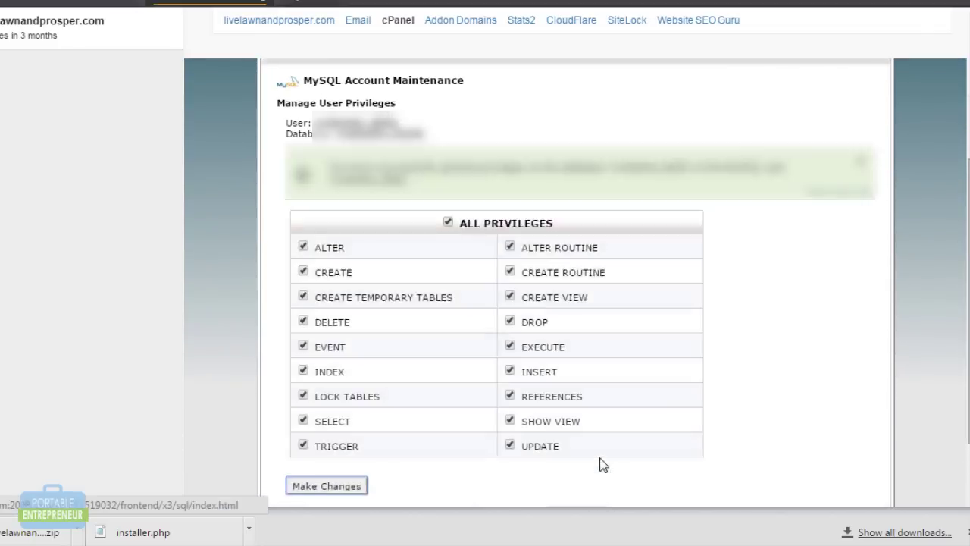
scroll(598, 454, down, 1)
click(594, 436)
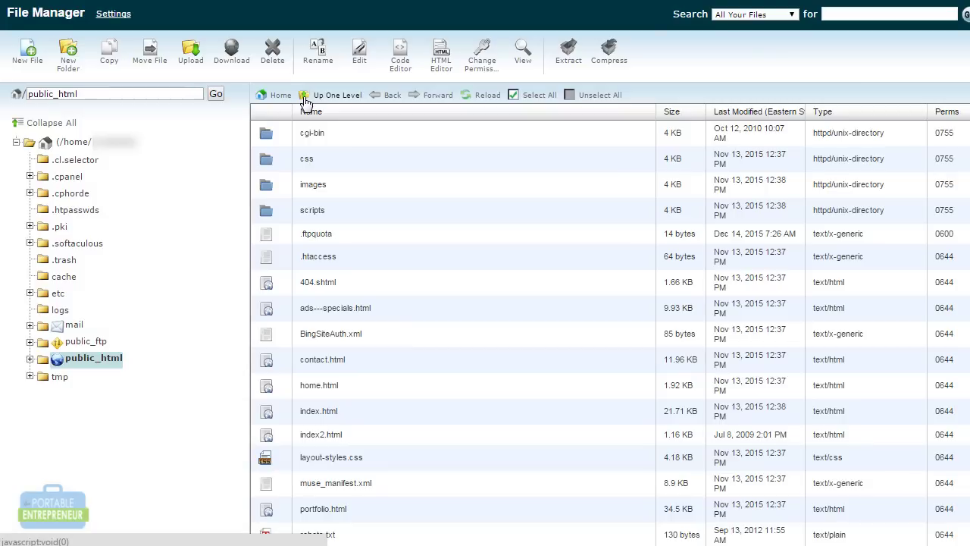
Select all files and folders in public_html and delete them
key(ctrl+a)
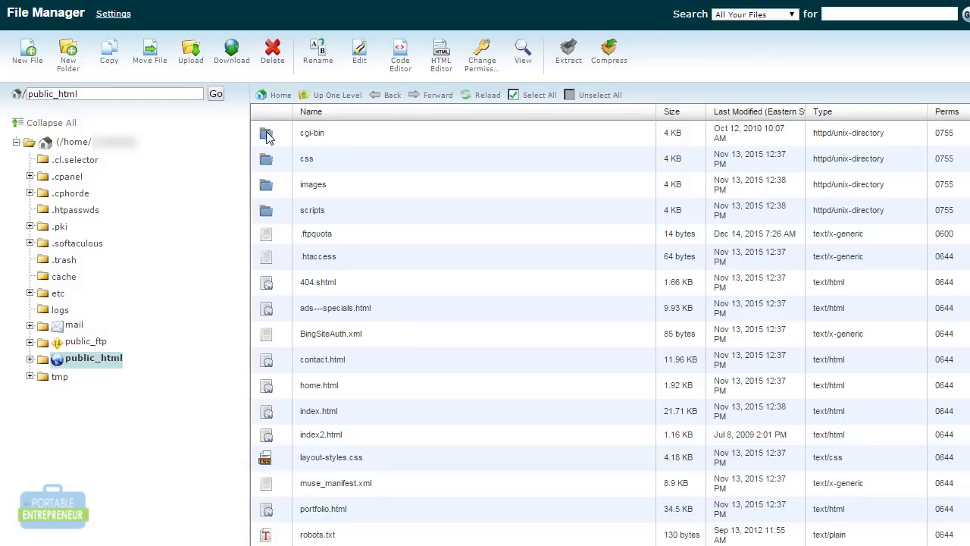
click(278, 62)
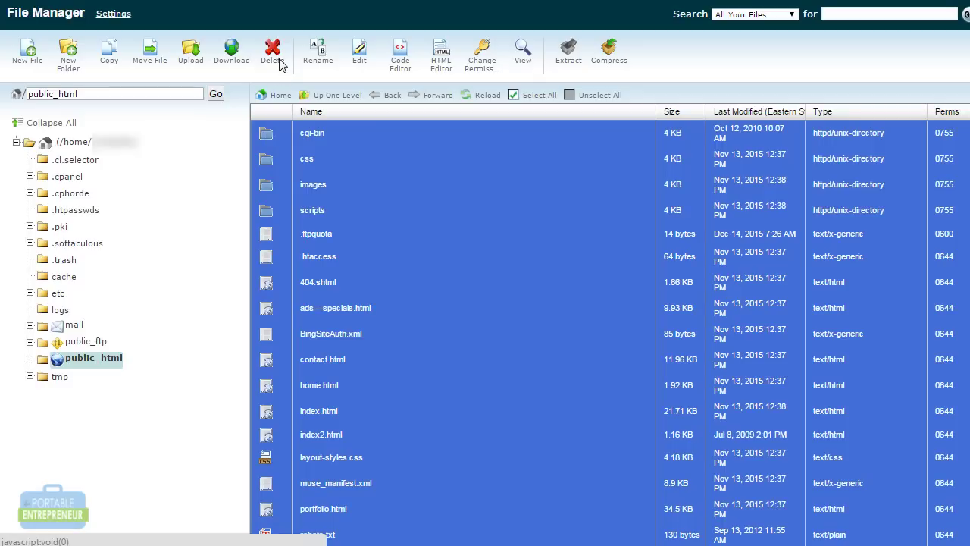
click(608, 394)
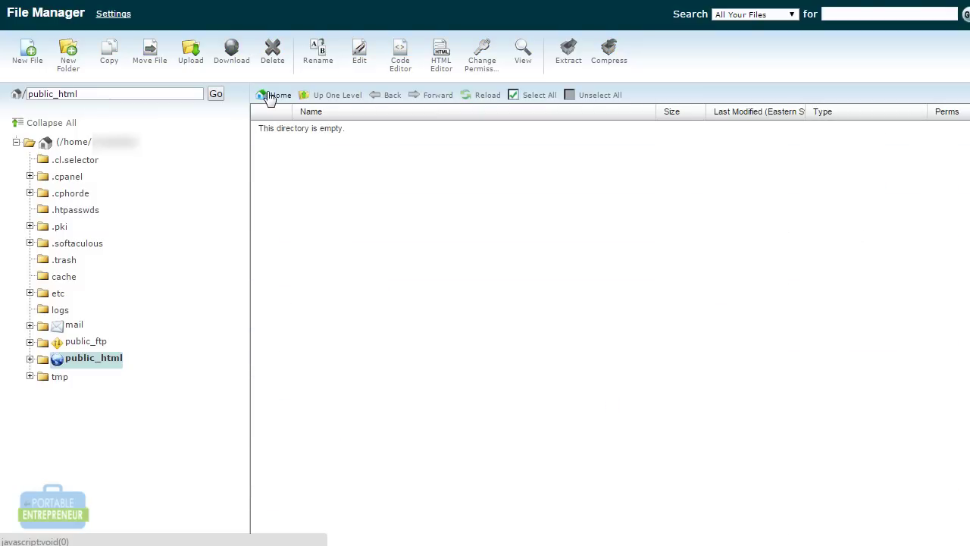
Upload installer.php and the site archive zip into public_html
click(194, 60)
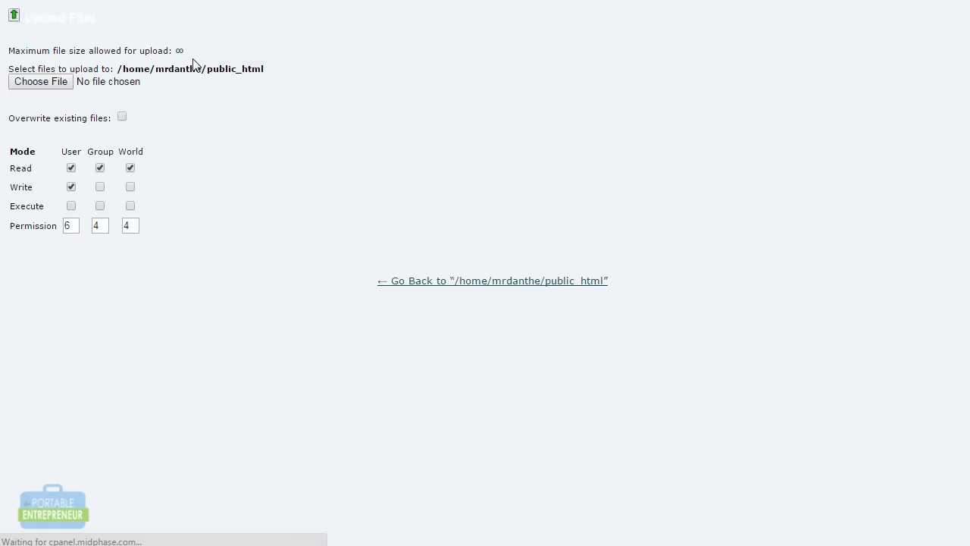
click(69, 86)
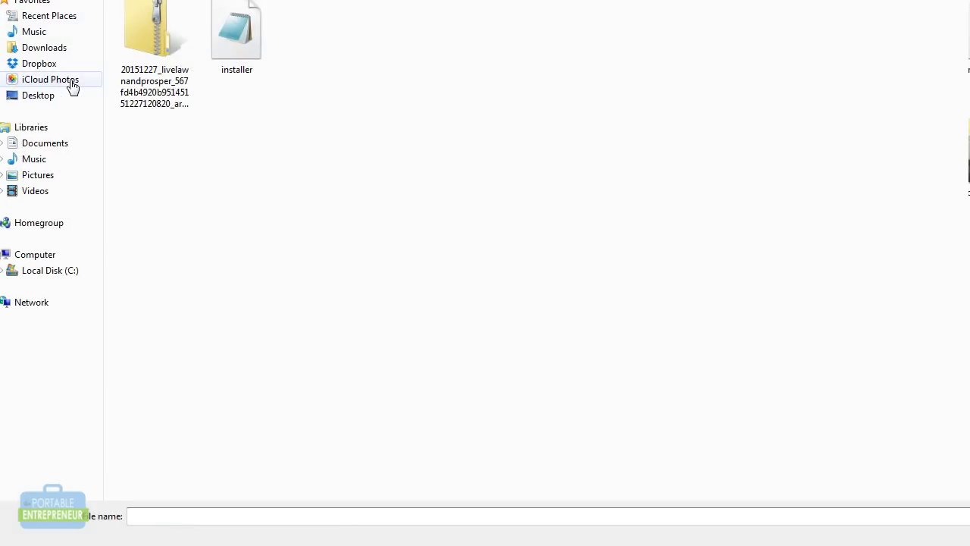
double_click(237, 43)
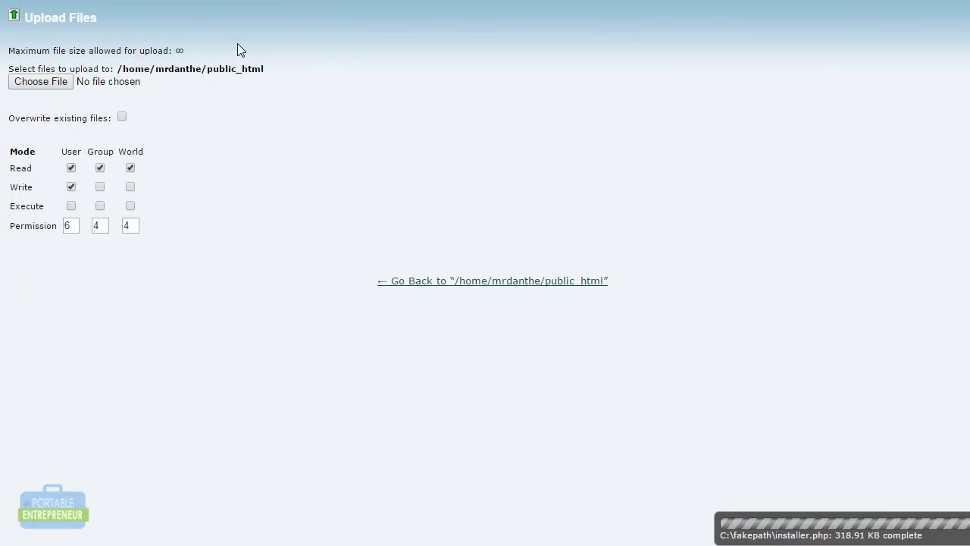
click(33, 81)
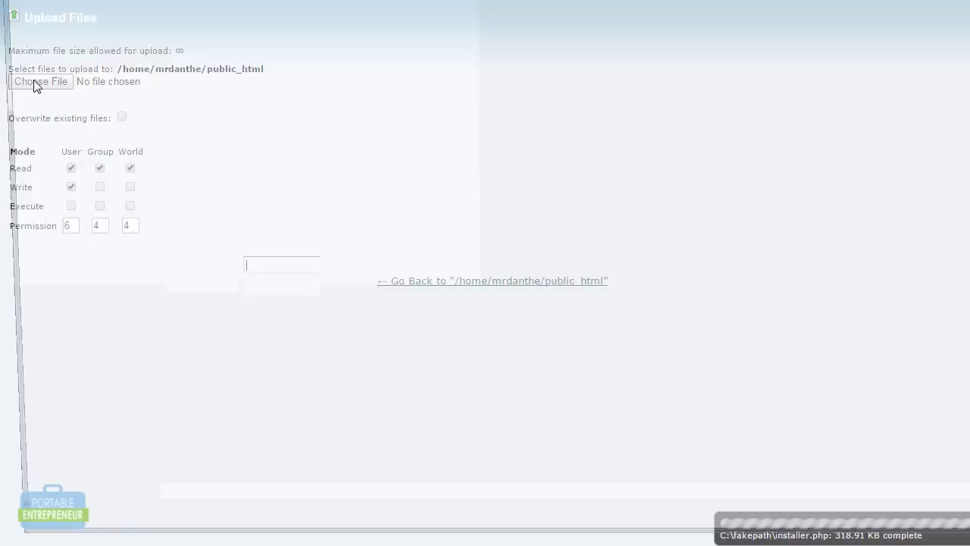
click(153, 40)
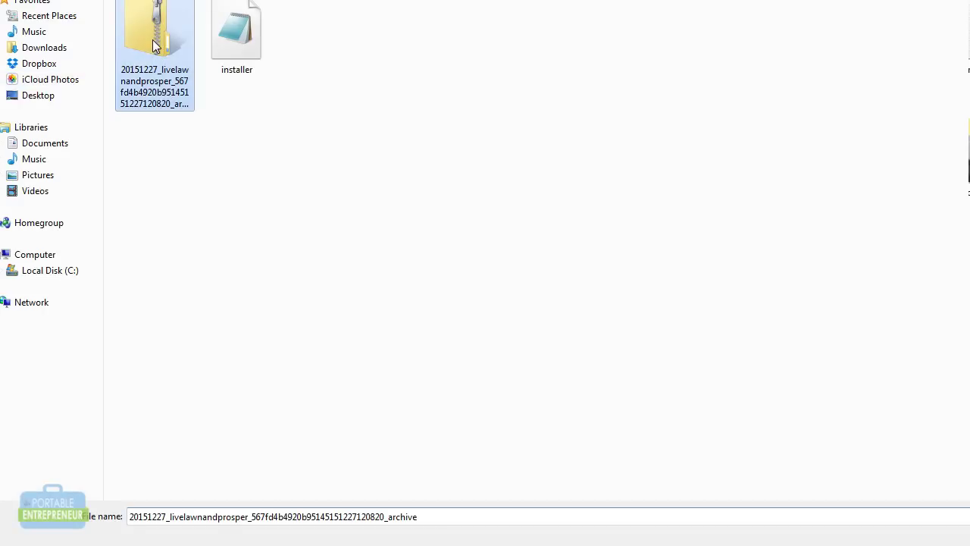
double_click(153, 39)
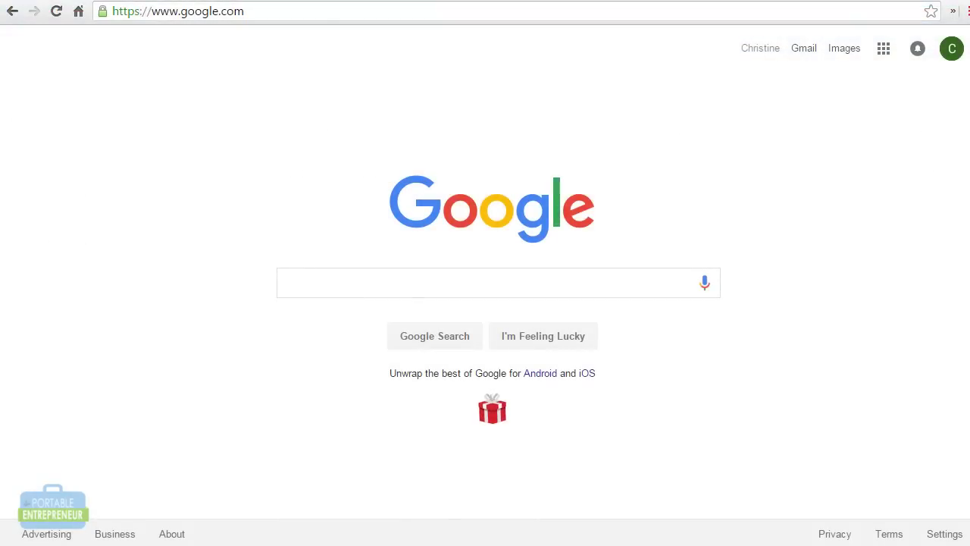
click(887, 12)
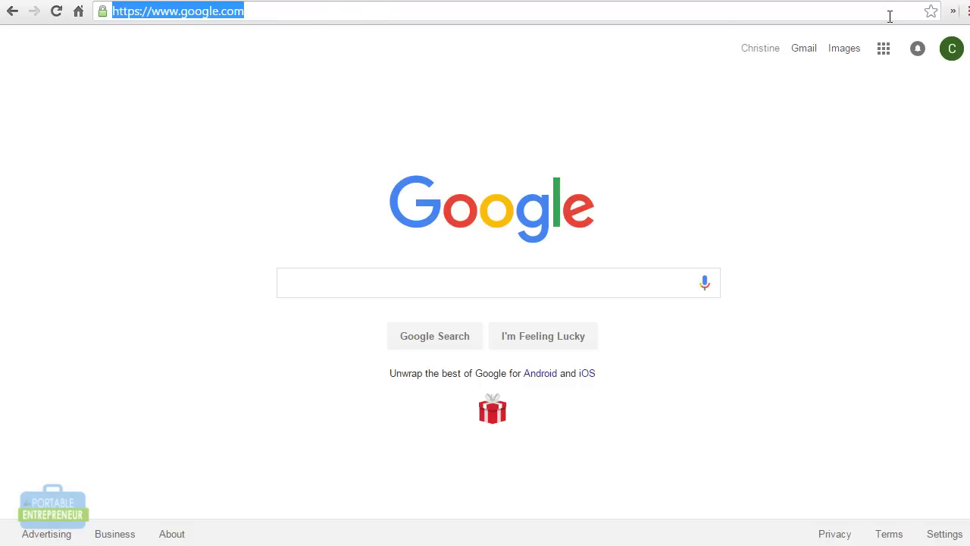
text(http://www.livelawnandprosper.com/installer.php)
key(Return)
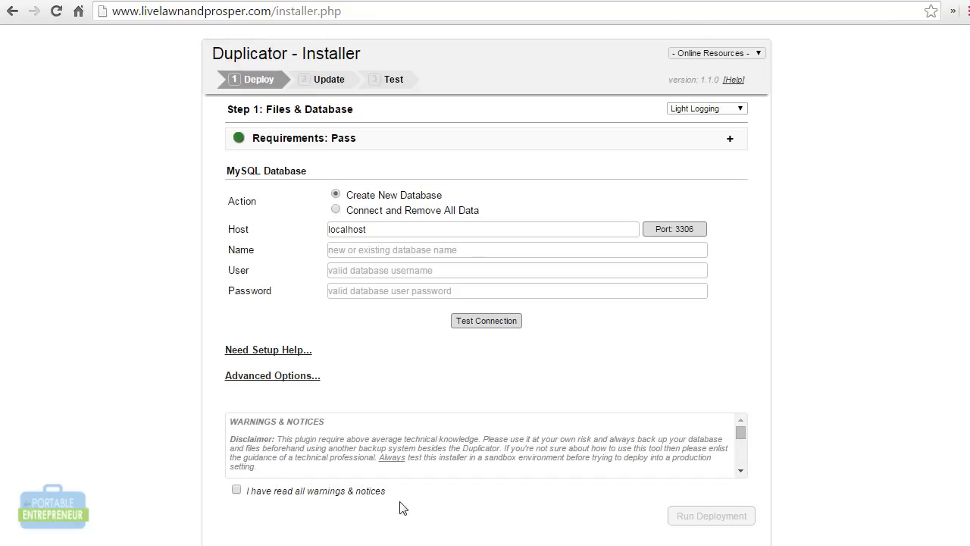
Fill in the installer's database name, user and password, copied from the Notepad credentials
key(alt+Tab)
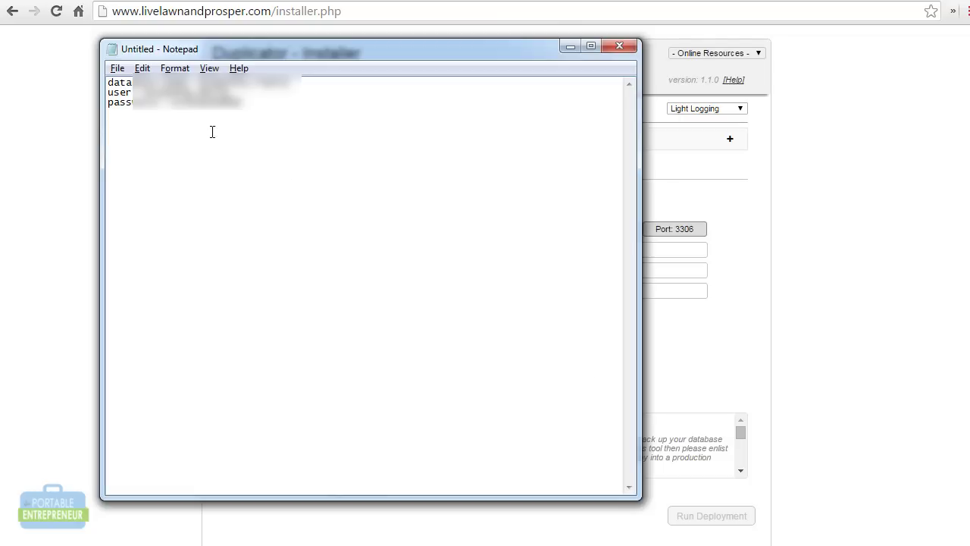
drag(201, 82, 294, 82)
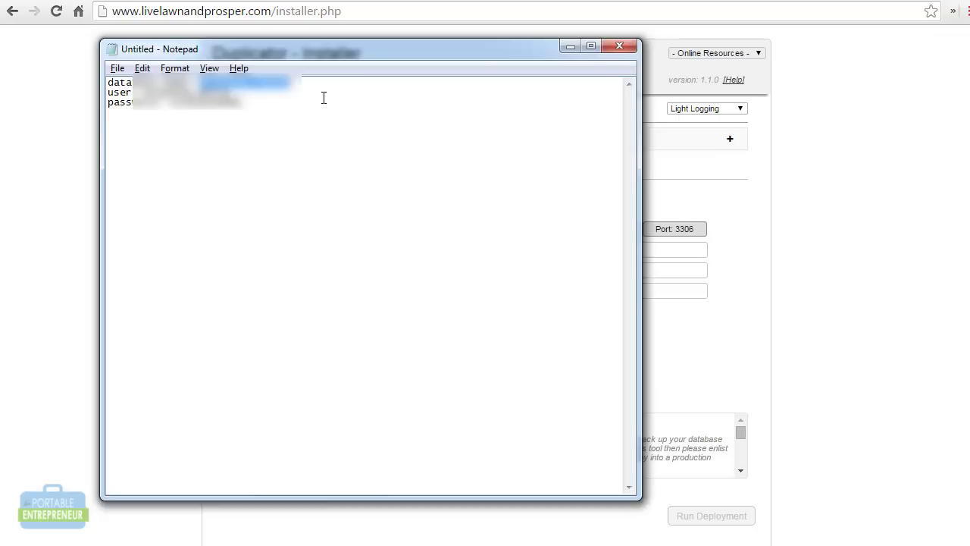
key(alt+Tab)
click(346, 255)
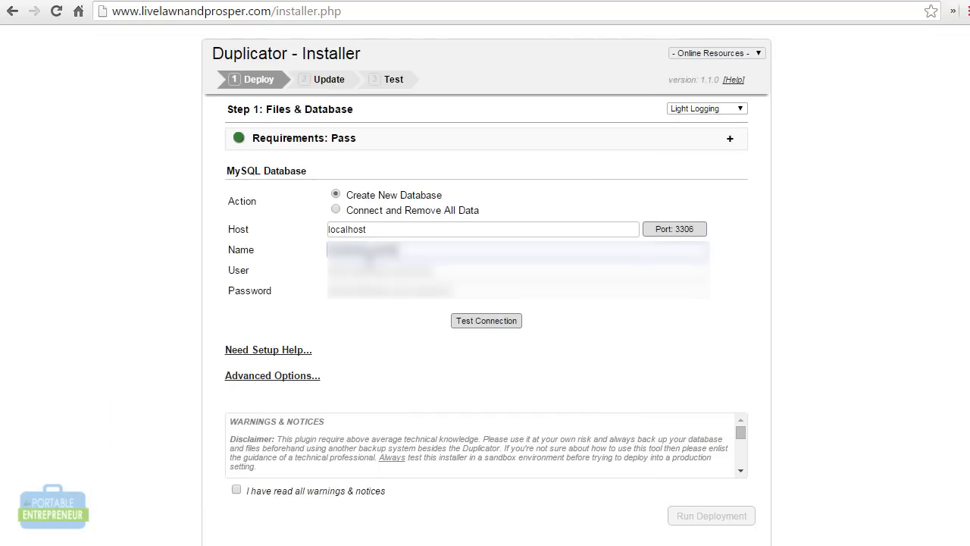
key(alt+Tab)
click(286, 109)
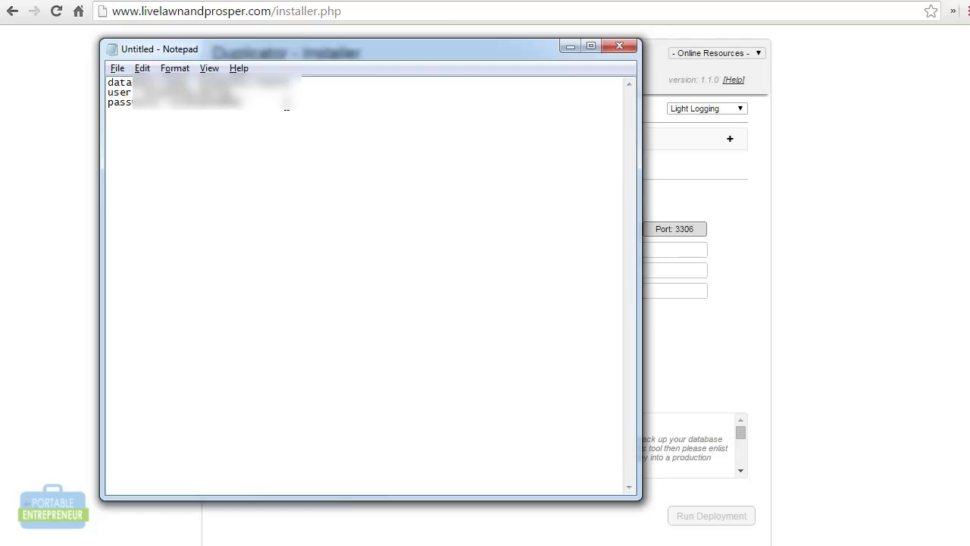
drag(144, 92, 227, 92)
key(alt+Tab)
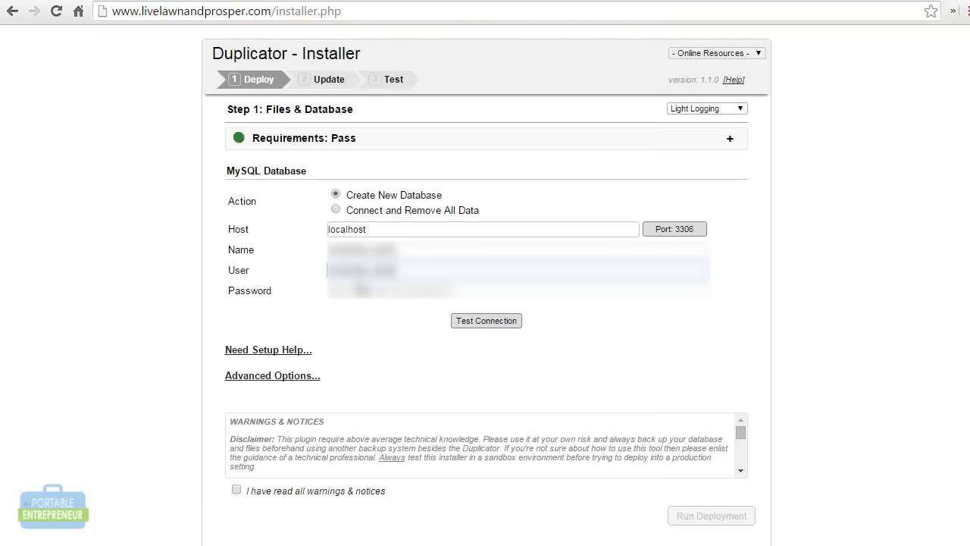
key(alt+Tab)
key(alt+Tab)
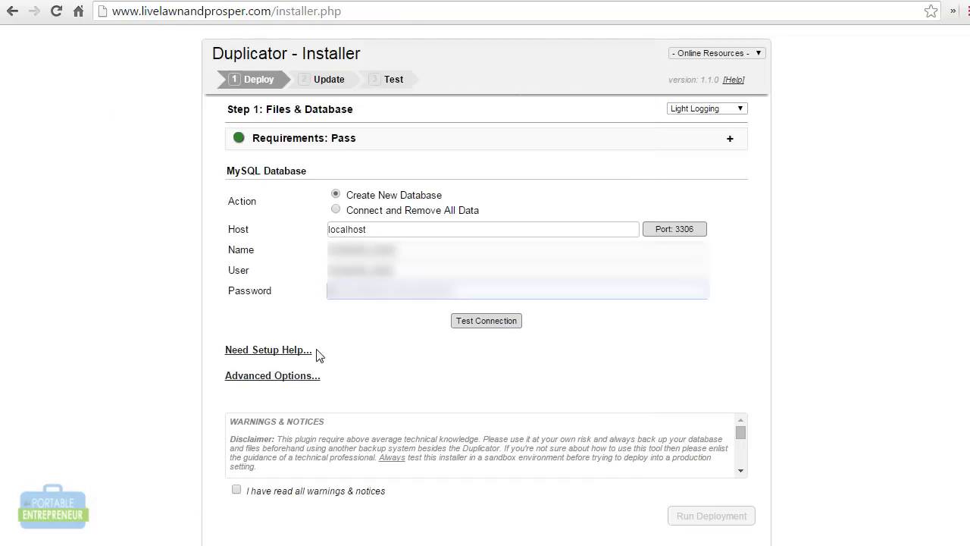
key(ctrl+v)
Test the database connection, accept the warnings and notices, and run the deployment
click(487, 326)
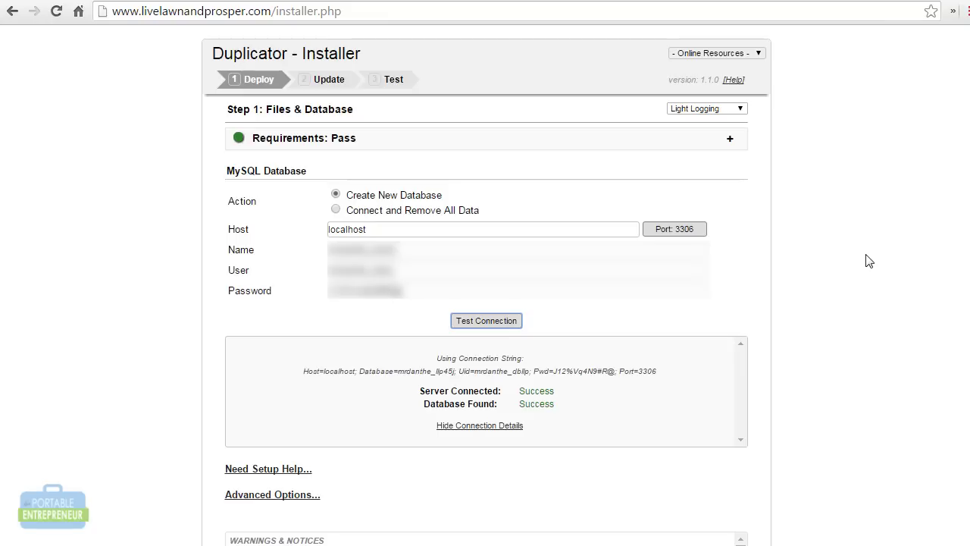
scroll(966, 336, down, 2)
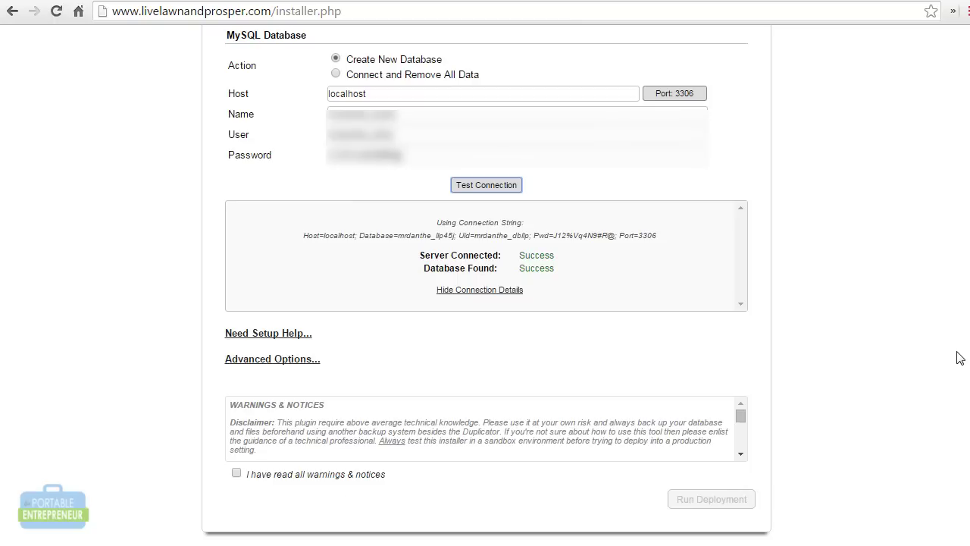
click(236, 472)
drag(740, 416, 740, 442)
click(724, 509)
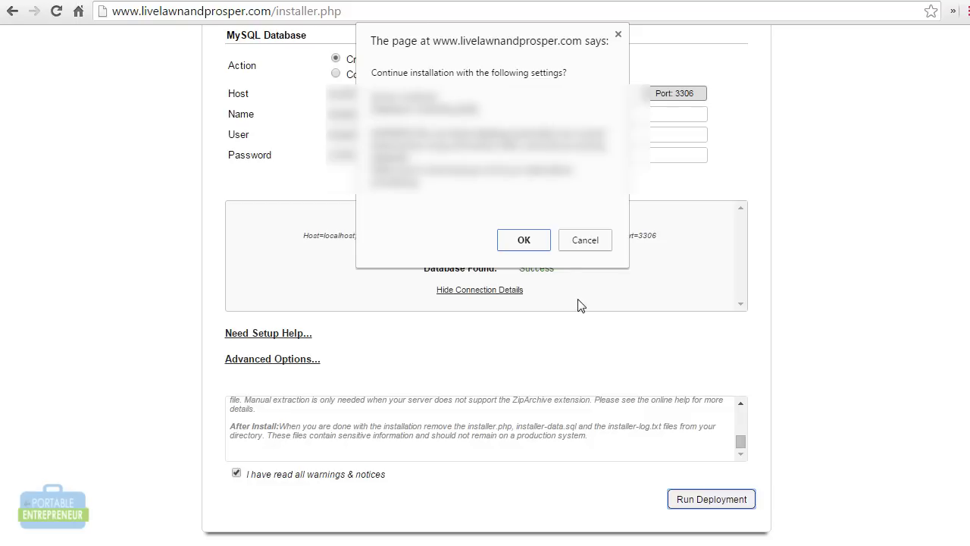
Confirm the install, skip the New Admin Account section, and run the URL and path update
click(533, 242)
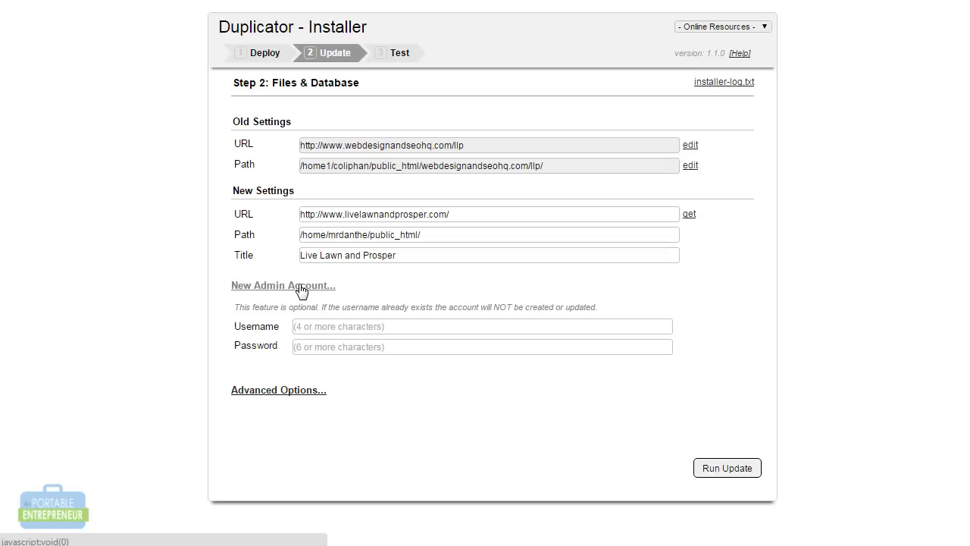
click(300, 288)
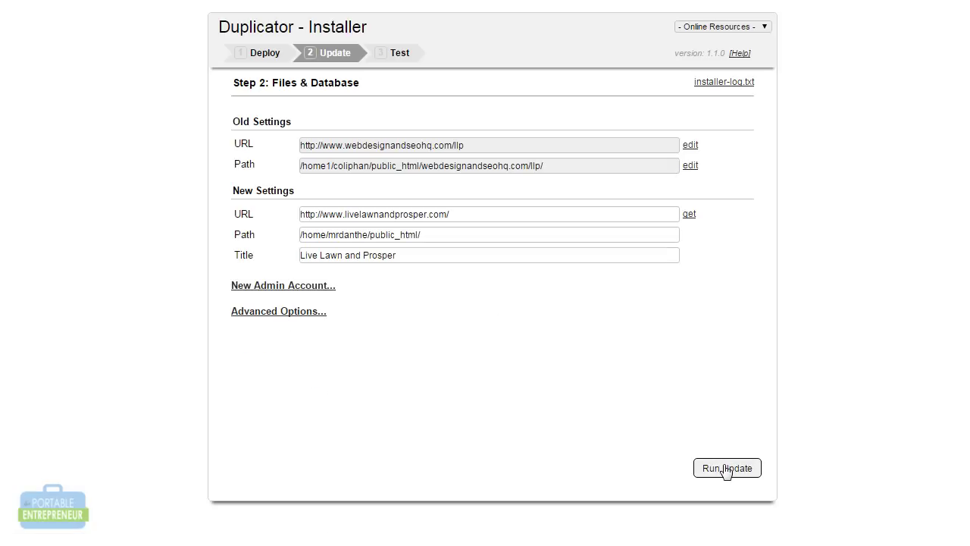
click(725, 468)
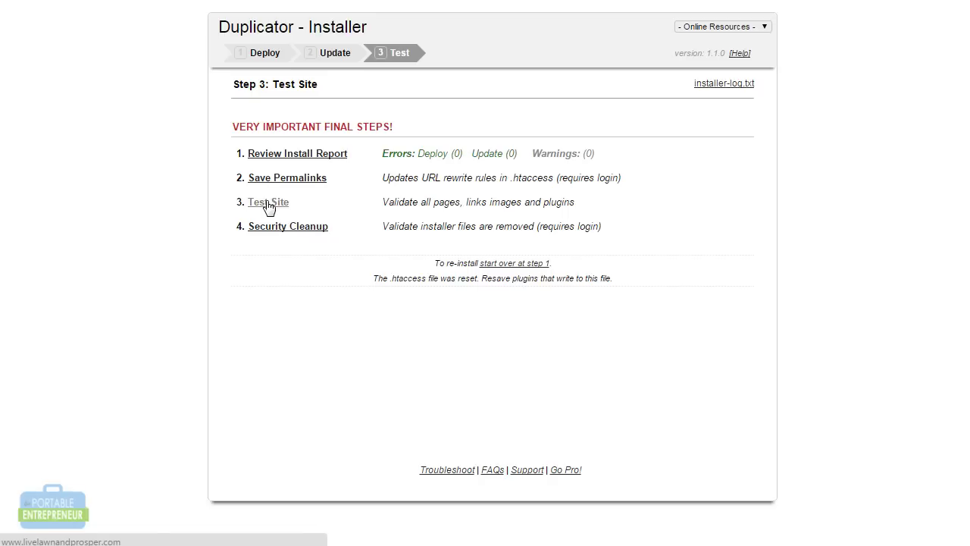
right_click(397, 0)
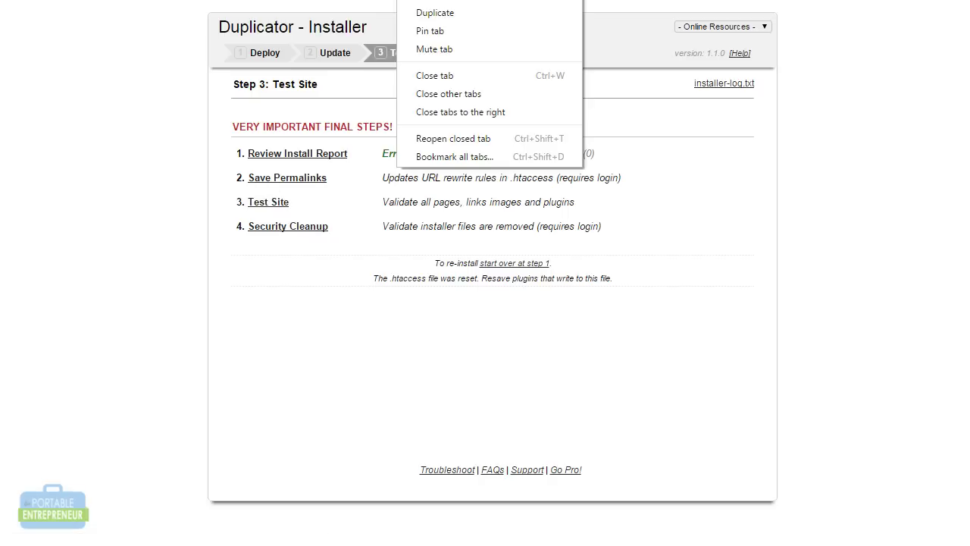
key(Escape)
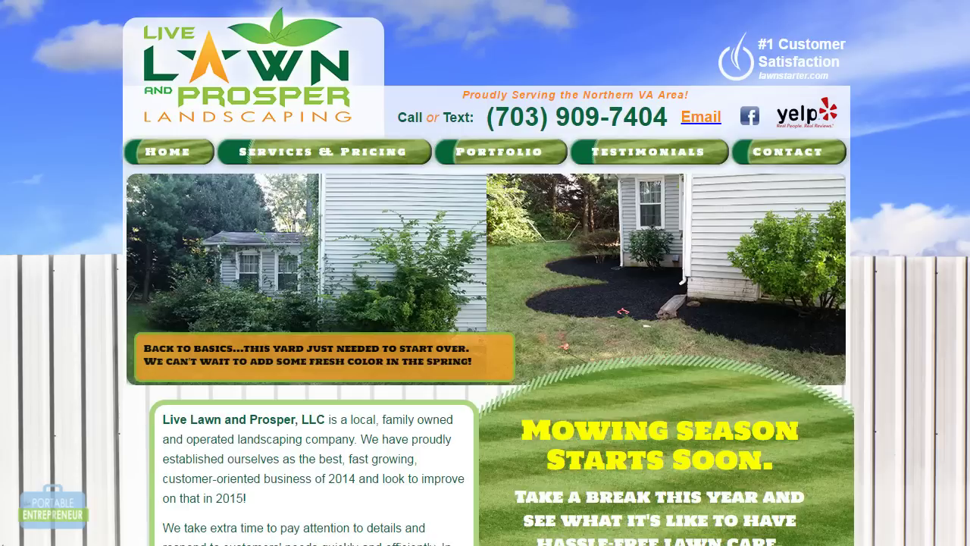